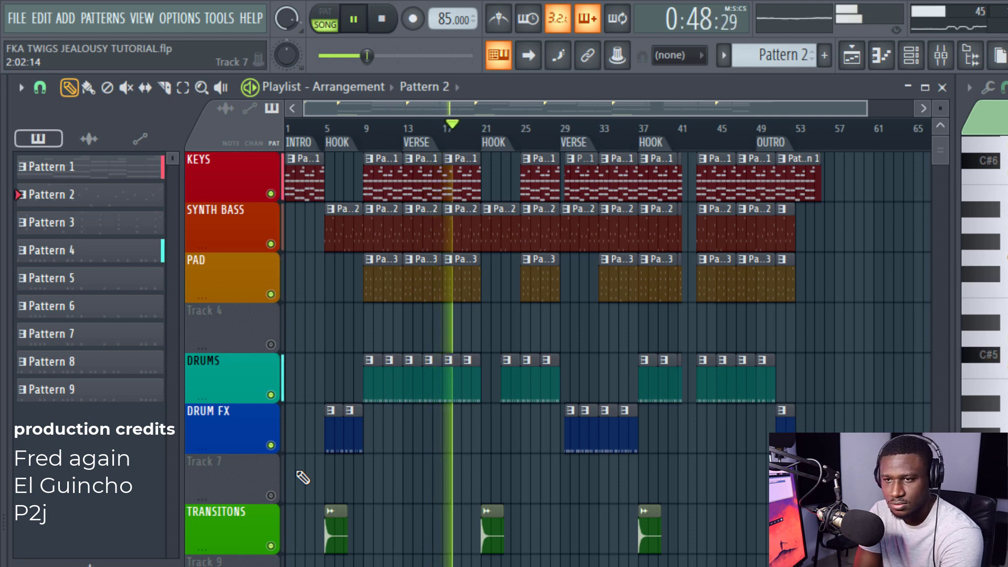
- Stop playback, select the keys' Pattern 1, and examine its Analog Lab V instrument
{"action": "key", "text": "space"}
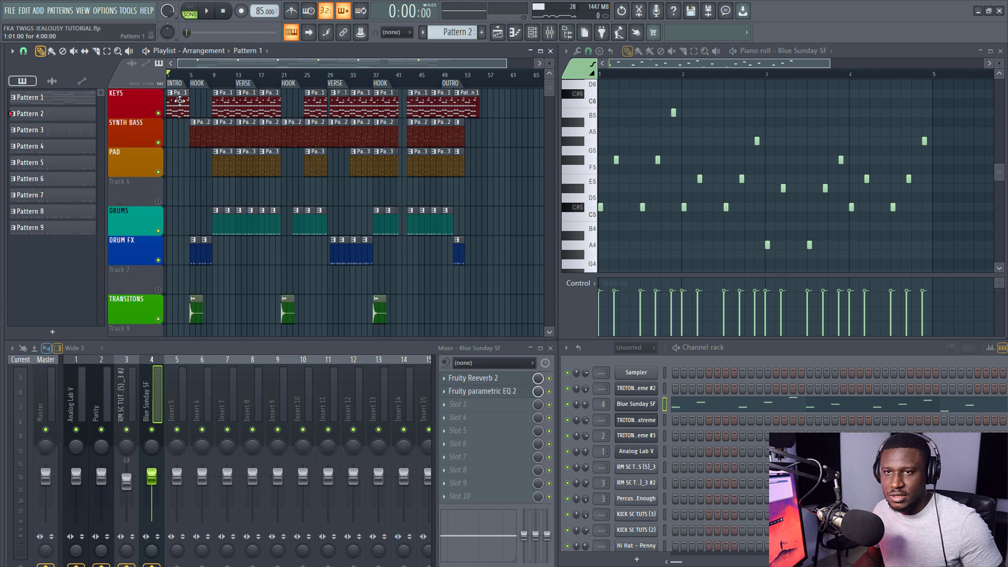
{"action": "left_click", "coordinate": [308, 172]}
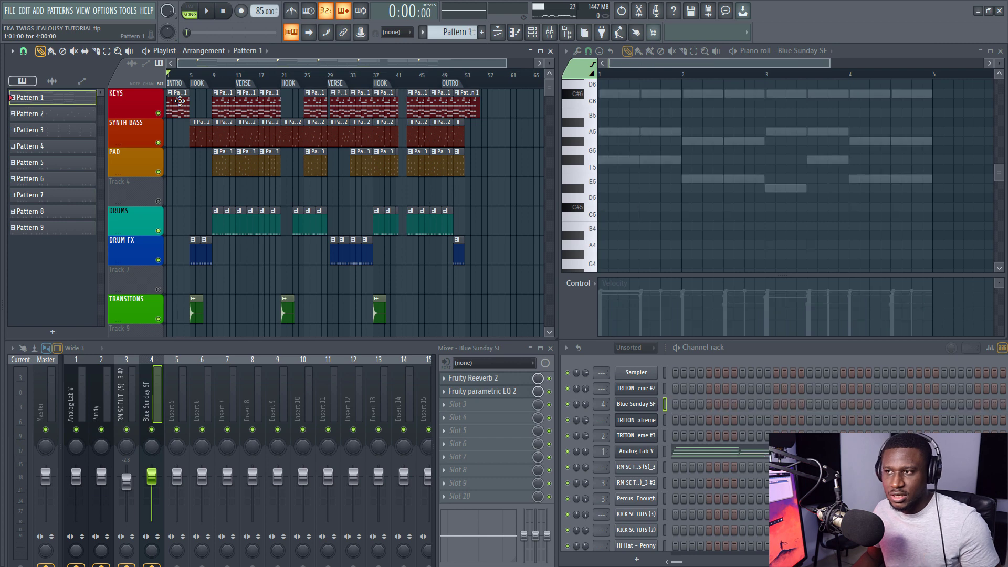
{"action": "left_click", "coordinate": [664, 453]}
{"action": "left_click", "coordinate": [637, 452]}
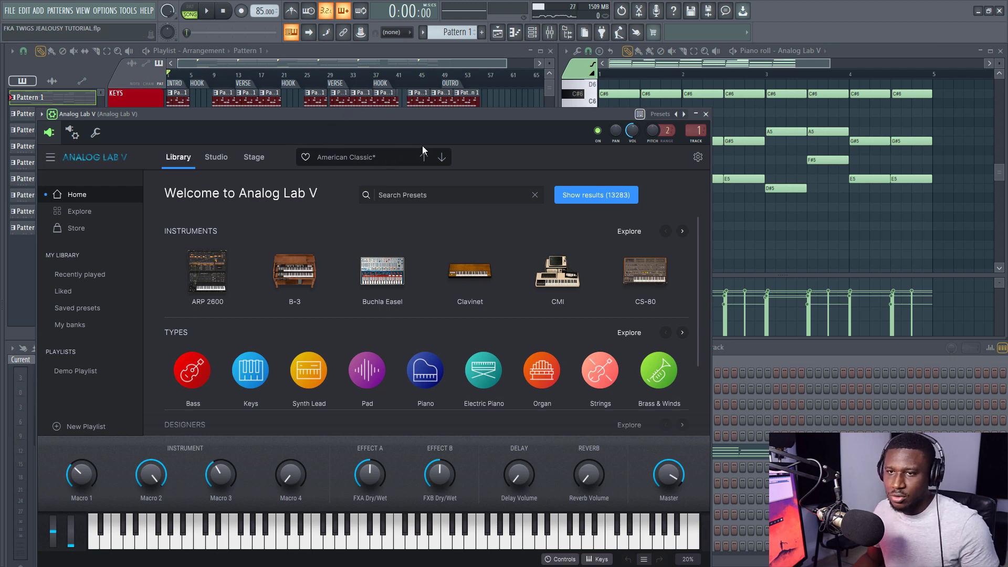
{"action": "left_click", "coordinate": [705, 114]}
- Examine the chord notes of Pattern 1 in the piano roll and play the pattern through once on its own
{"action": "scroll", "coordinate": [646, 123], "scroll_direction": "up", "scroll_amount": 3}
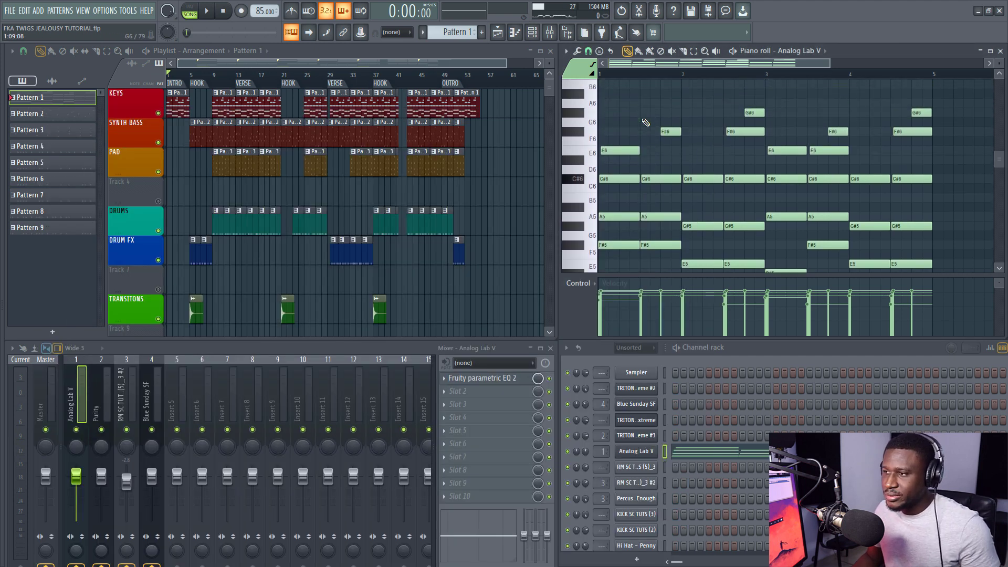
{"action": "scroll", "coordinate": [646, 122], "scroll_direction": "down", "scroll_amount": 1}
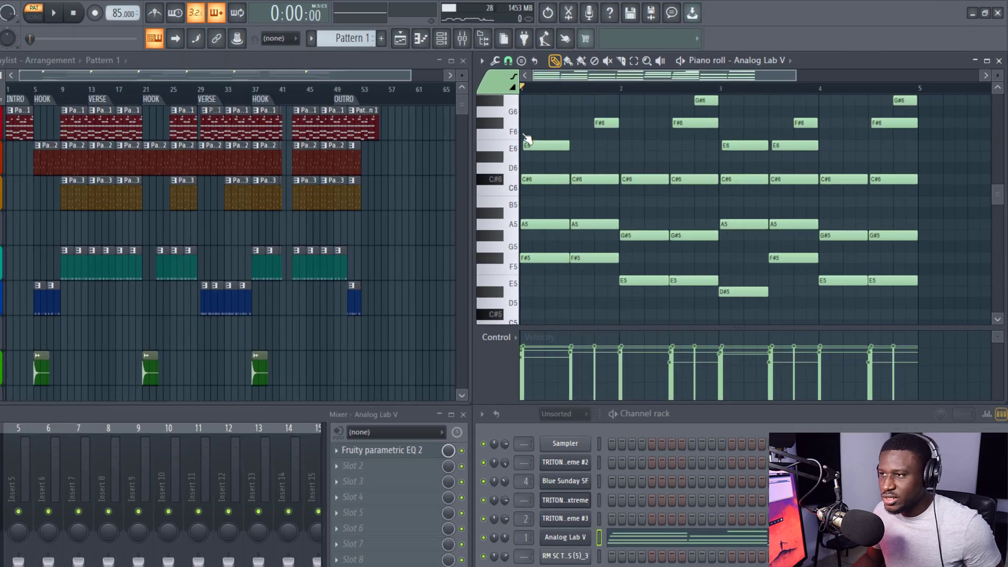
{"action": "key", "text": "space"}
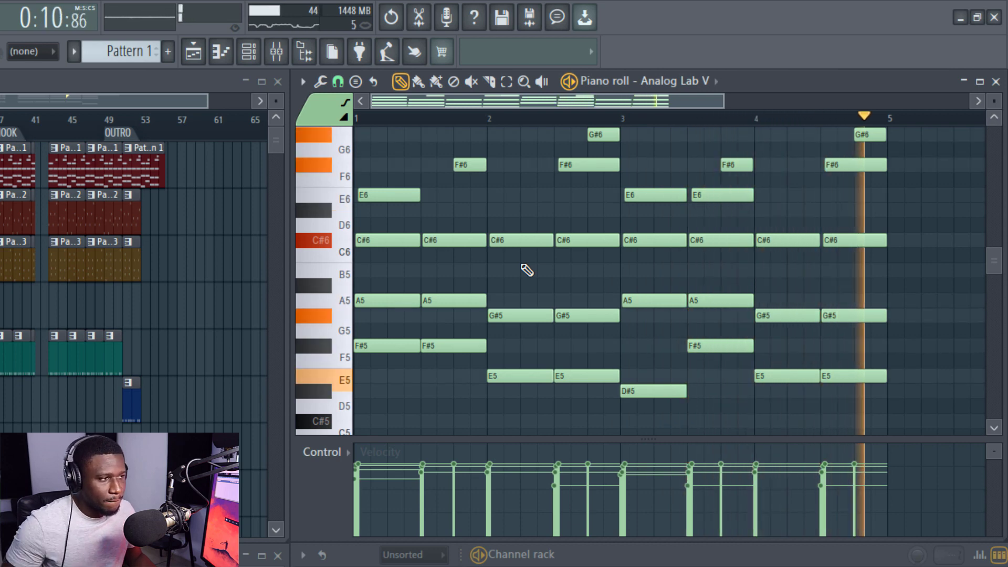
{"action": "key", "text": "space"}
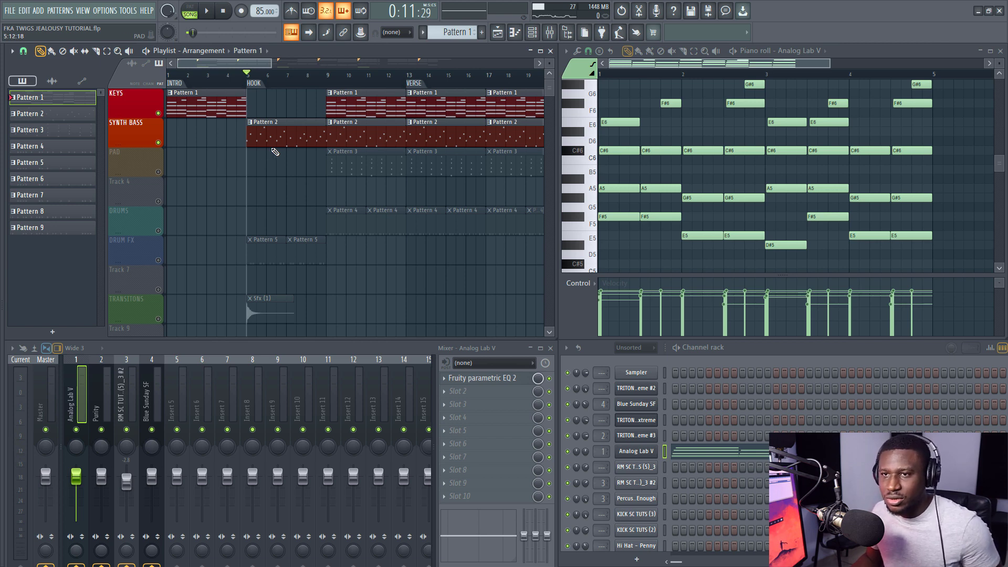
- Select the synth bass's Pattern 2, show its Blue Sunday SF notes, and examine the synth's sound settings
{"action": "left_click", "coordinate": [293, 141]}
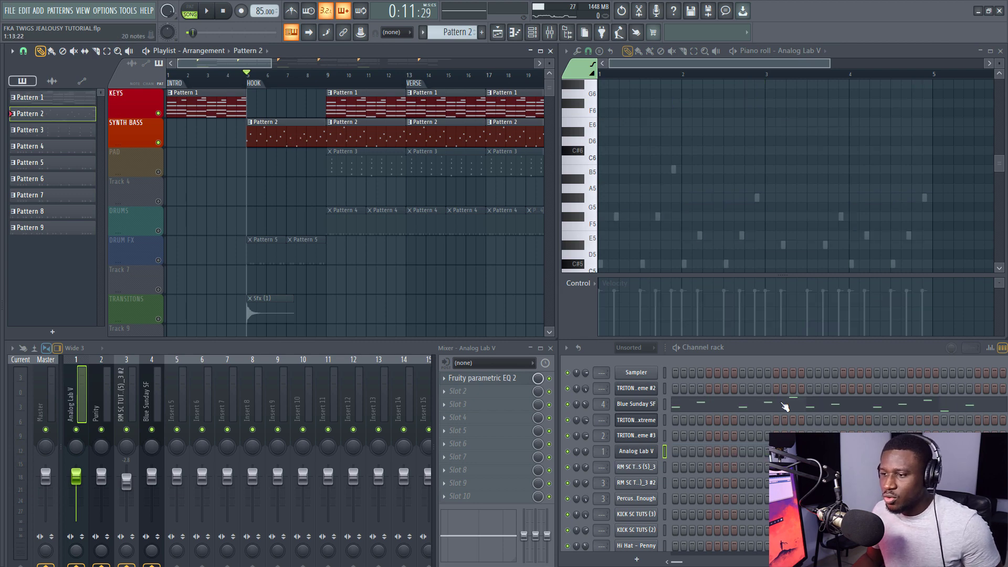
{"action": "left_click", "coordinate": [784, 406]}
{"action": "left_click", "coordinate": [653, 407]}
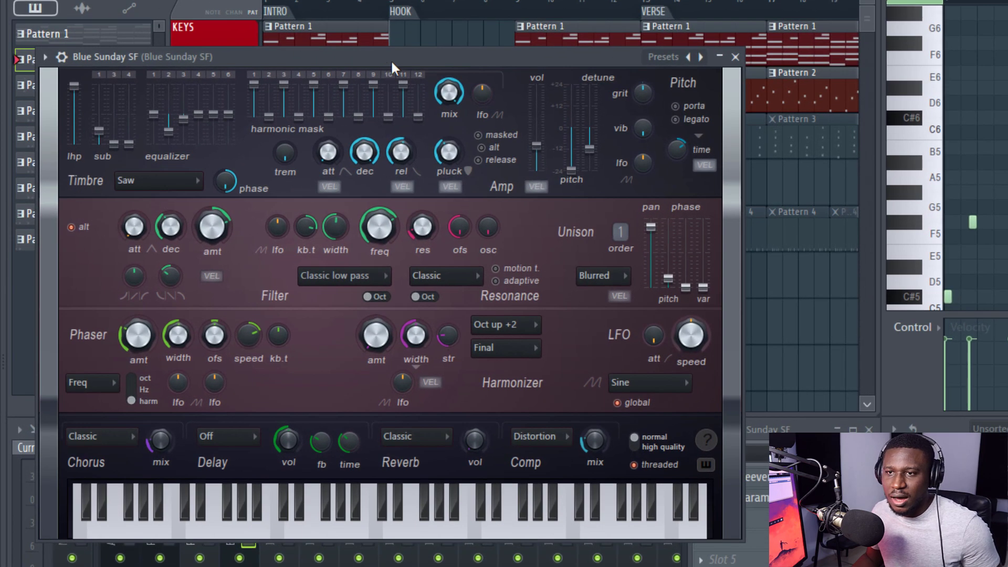
{"action": "left_click_drag", "start_coordinate": [247, 113], "coordinate": [301, 113]}
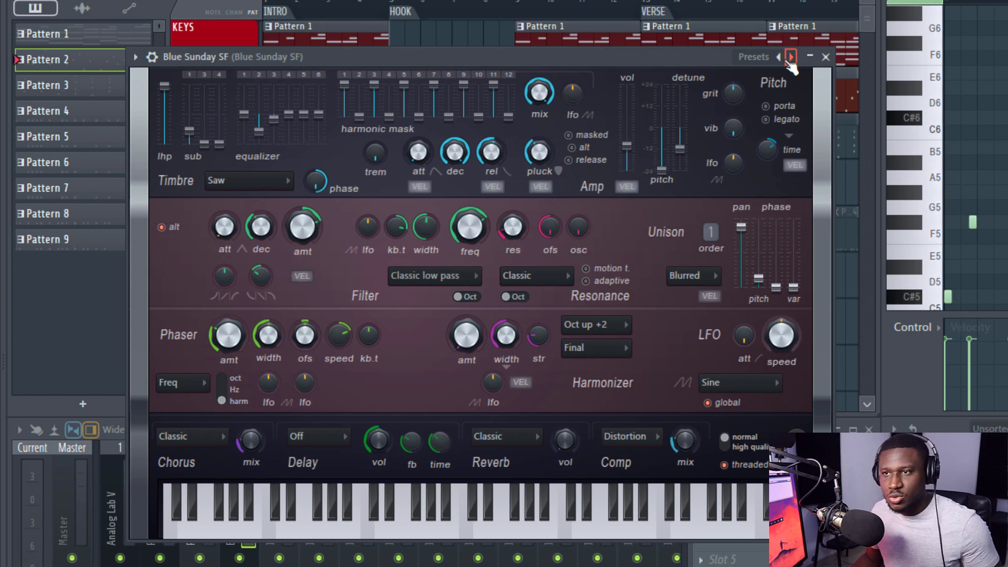
{"action": "left_click", "coordinate": [826, 56]}
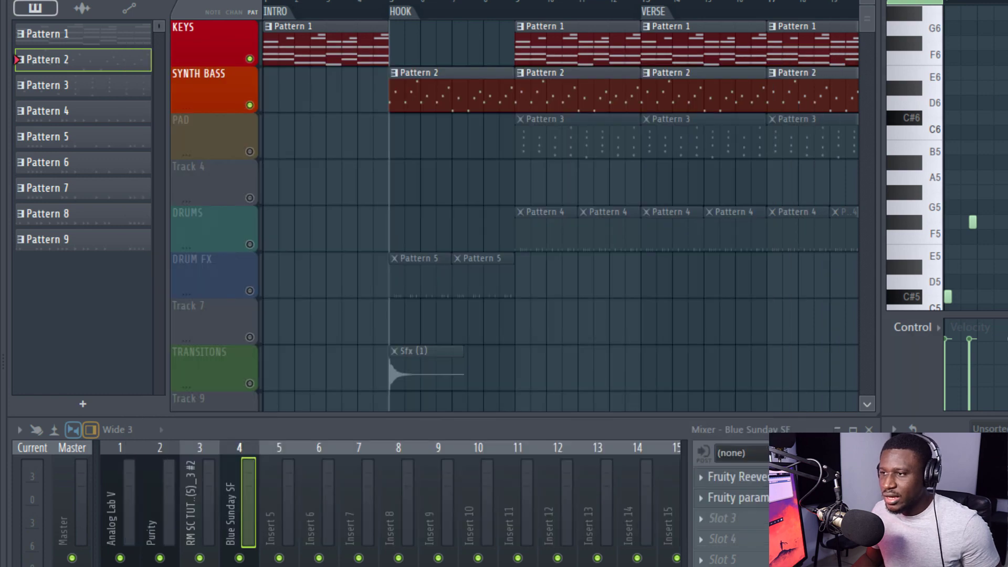
- Examine the Fruity Reeverb 2 and Fruity parametric EQ 2 settings on the Blue Sunday SF mixer track, and play back the arrangement
{"action": "left_click", "coordinate": [770, 478]}
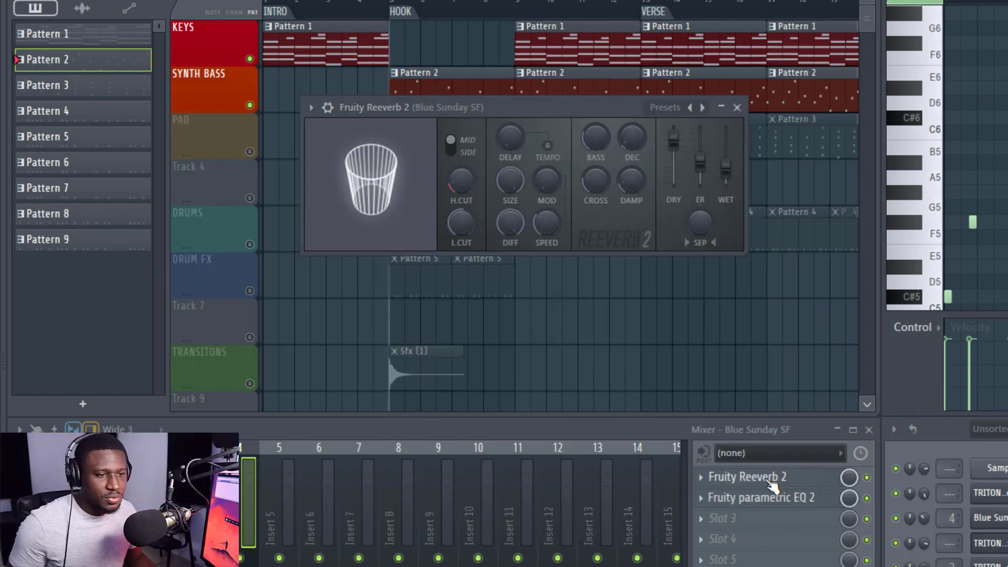
{"action": "left_click", "coordinate": [735, 497]}
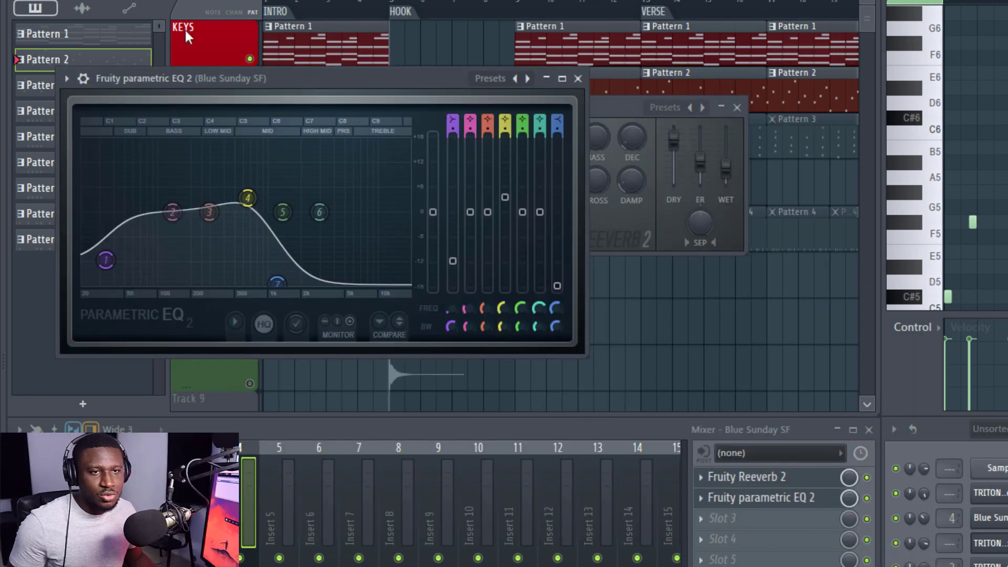
{"action": "left_click_drag", "start_coordinate": [223, 82], "coordinate": [395, 326]}
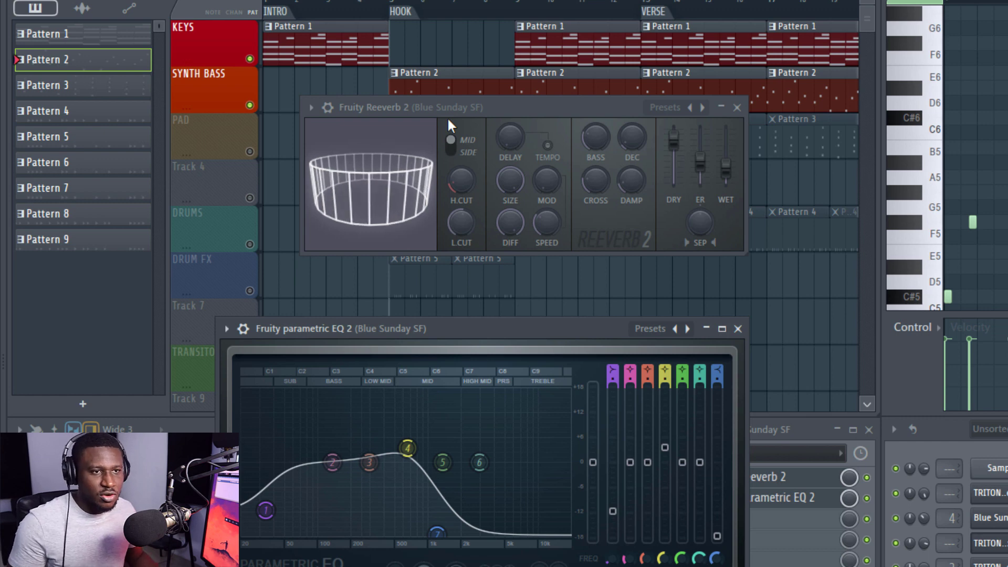
{"action": "left_click", "coordinate": [738, 329]}
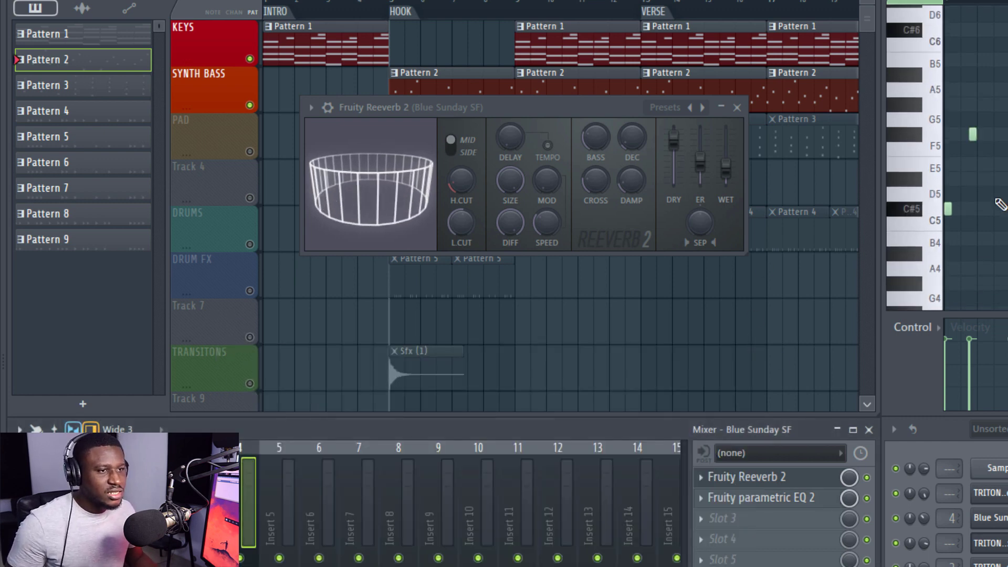
{"action": "left_click", "coordinate": [737, 107]}
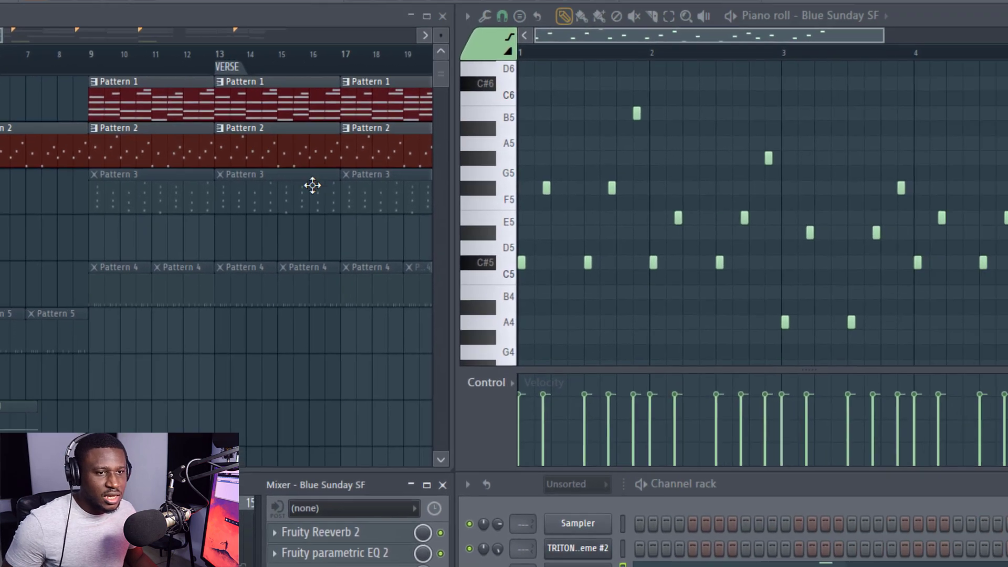
{"action": "key", "text": "space"}
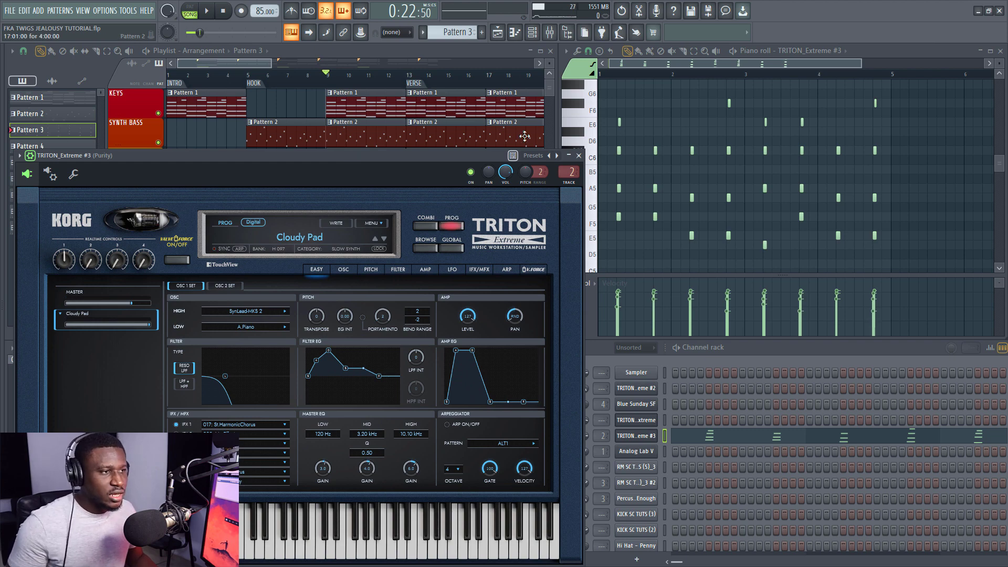
- Audition the Cloudy Pad preset in TRITON Extreme #3 with a few notes and show the Slow Synth category in its preset browser
{"action": "scroll", "coordinate": [609, 79], "scroll_direction": "up", "scroll_amount": 2}
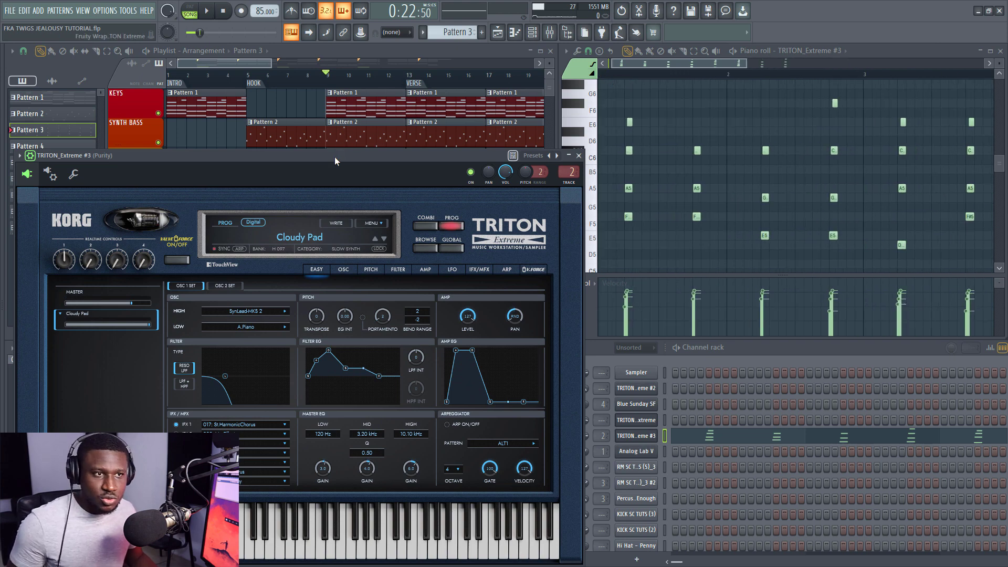
{"action": "key", "text": "x"}
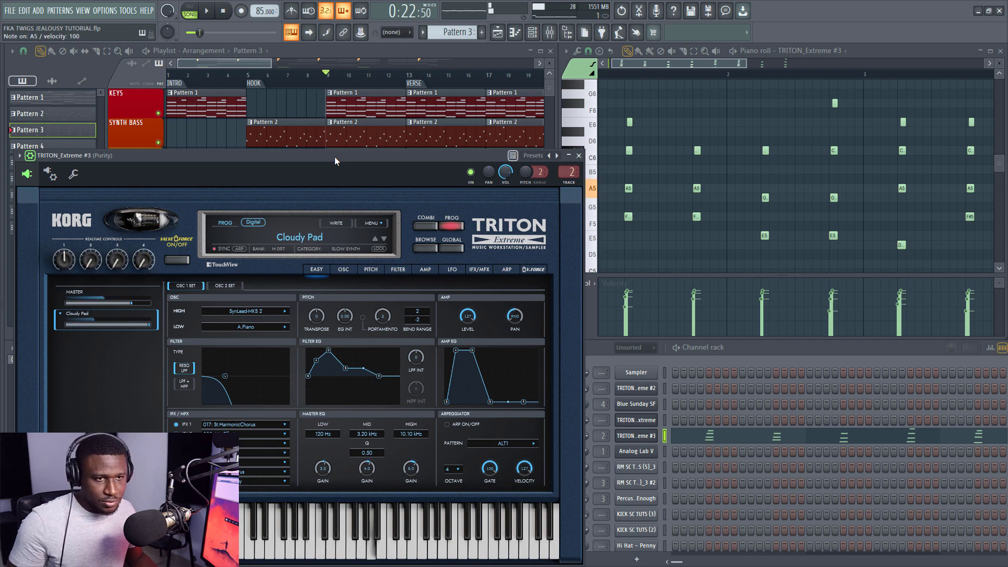
{"action": "key", "text": "q"}
{"action": "key", "text": "q"}
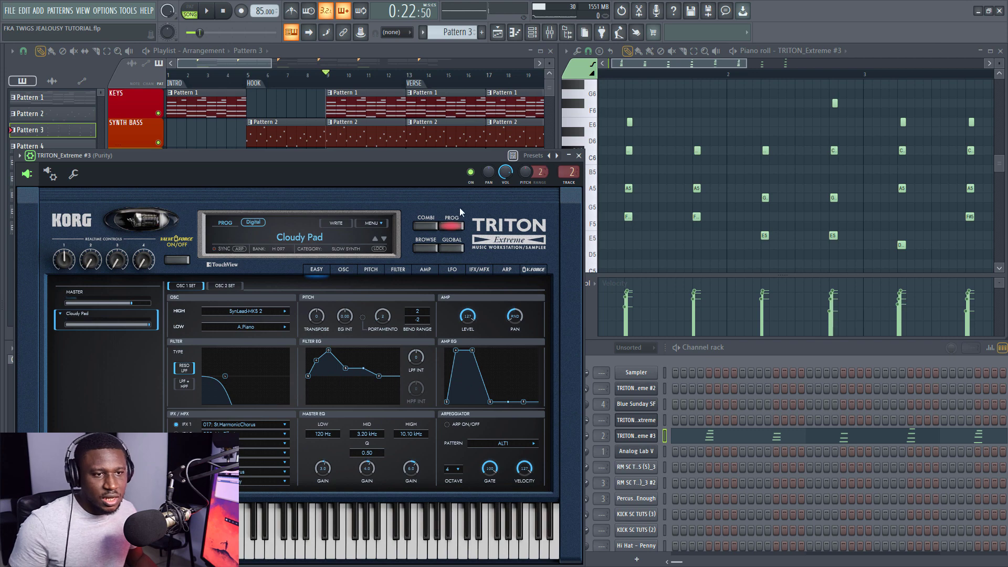
{"action": "left_click", "coordinate": [421, 249]}
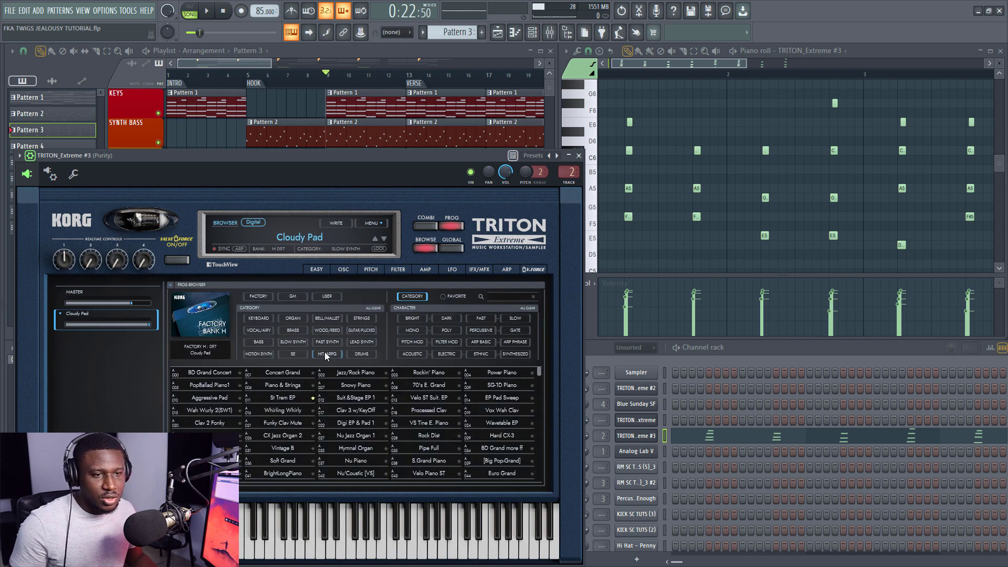
{"action": "left_click", "coordinate": [293, 341]}
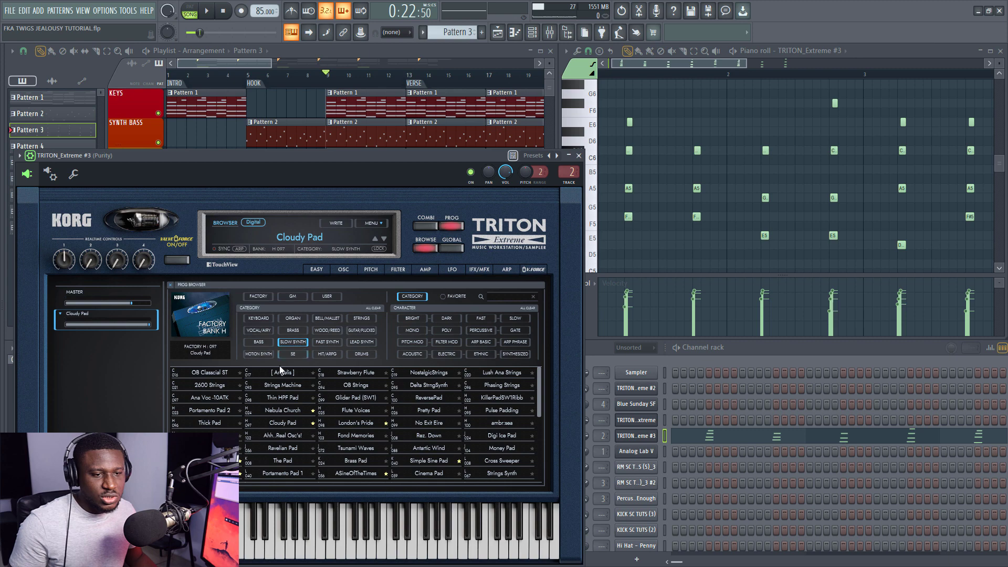
{"action": "left_click", "coordinate": [579, 155]}
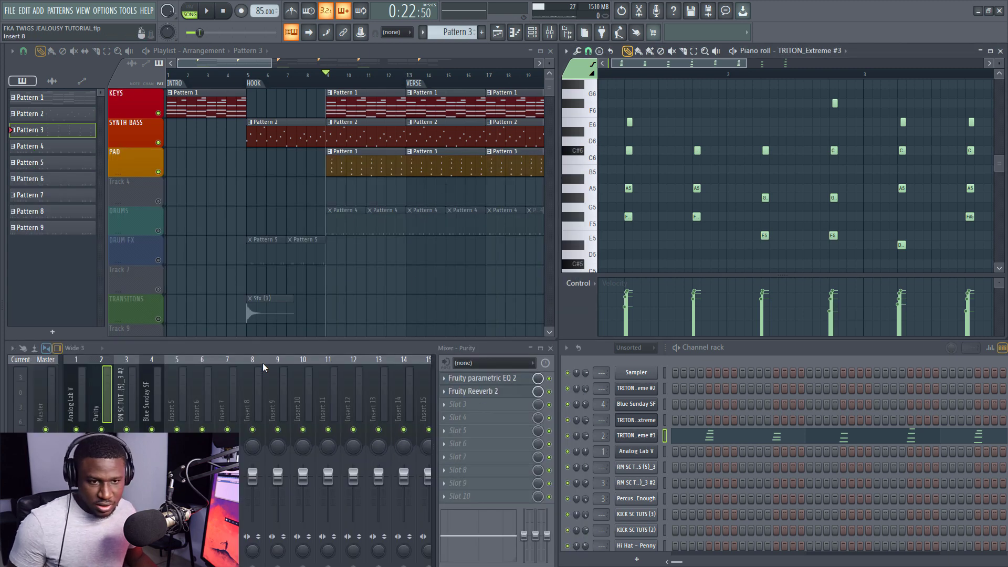
- Examine the Fruity parametric EQ 2 and Fruity Reeverb 2 settings on the pad's Purity mixer track
{"action": "left_click", "coordinate": [494, 380]}
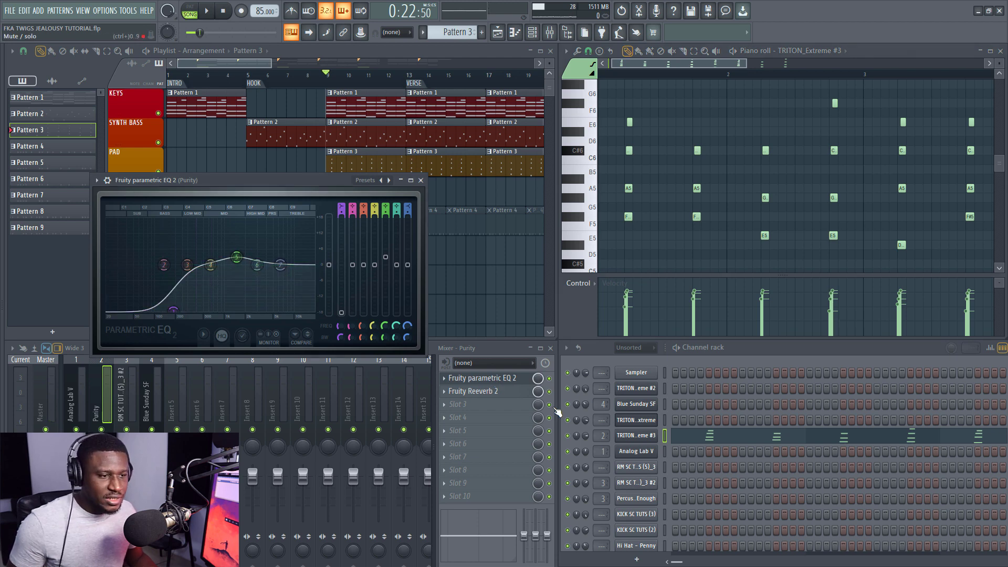
{"action": "left_click", "coordinate": [512, 393]}
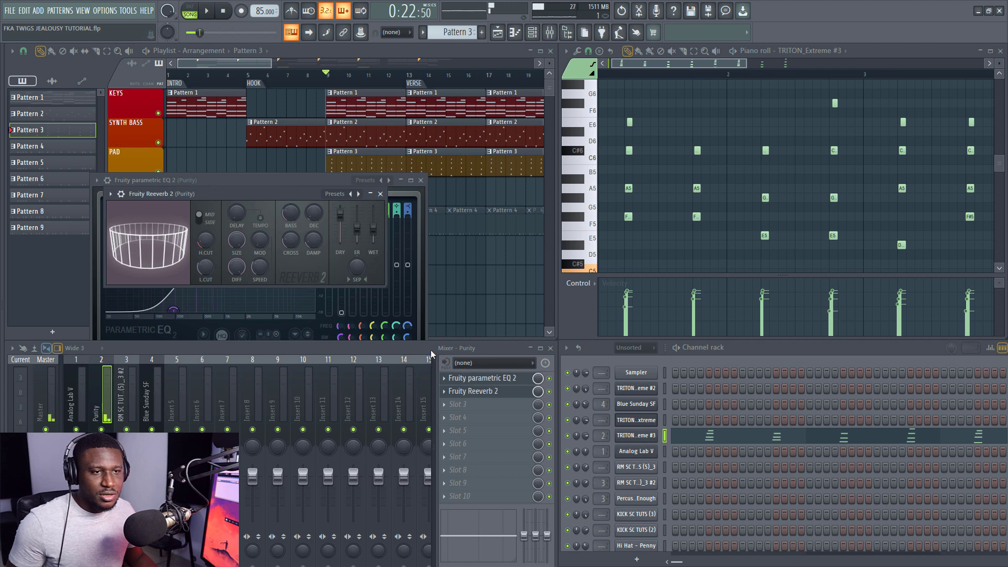
{"action": "left_click", "coordinate": [381, 194]}
{"action": "left_click", "coordinate": [421, 181]}
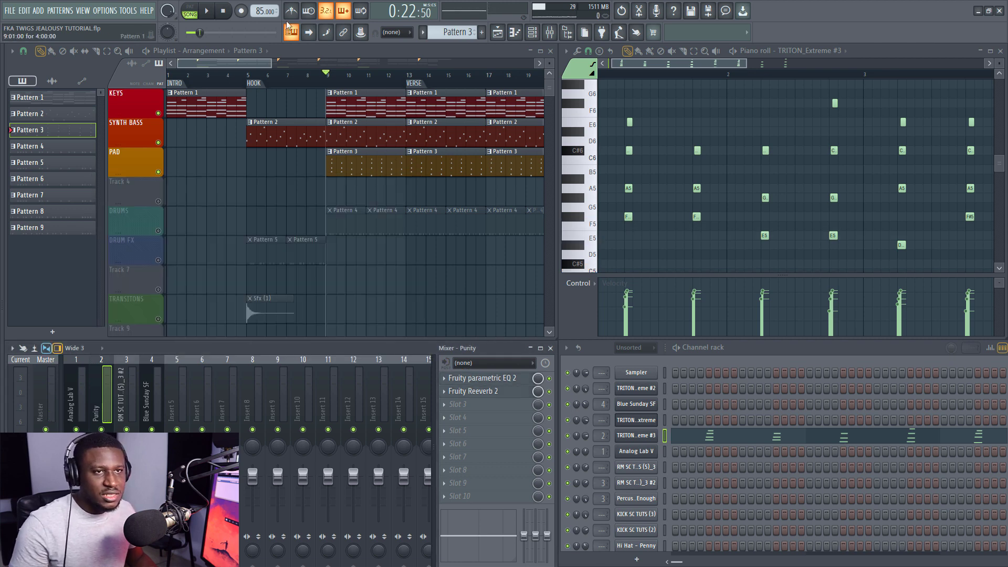
- Play the pad's Pattern 3 on its own with all its notes in view, and listen to it within the arrangement
{"action": "left_click", "coordinate": [190, 12]}
{"action": "key", "text": "space"}
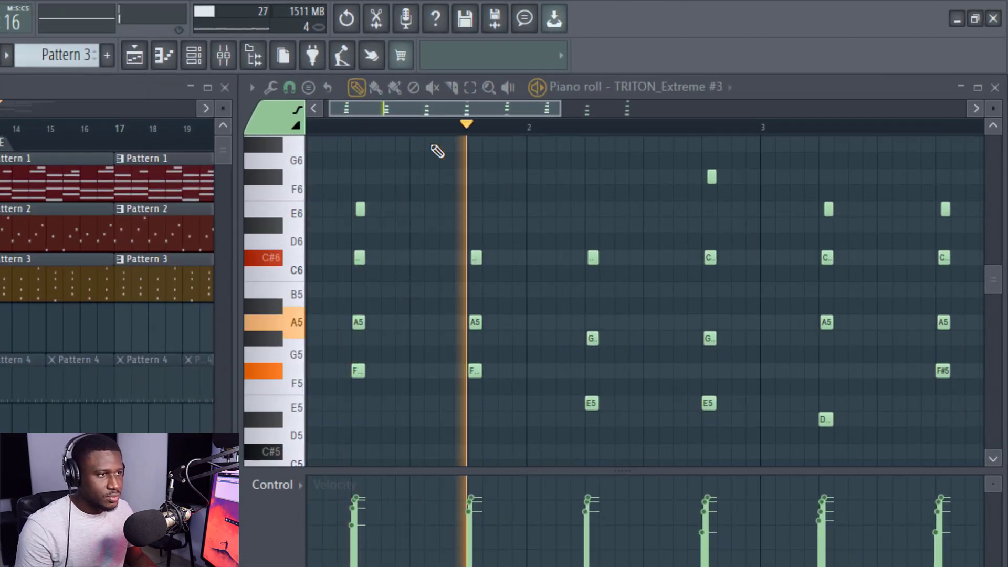
{"action": "scroll", "coordinate": [474, 128], "scroll_direction": "down", "scroll_amount": 3}
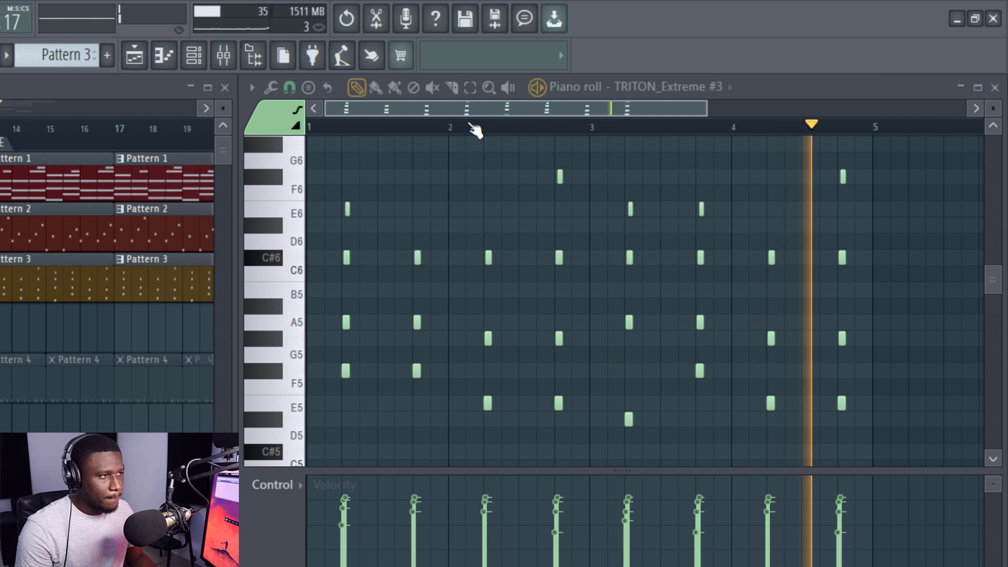
{"action": "key", "text": "space"}
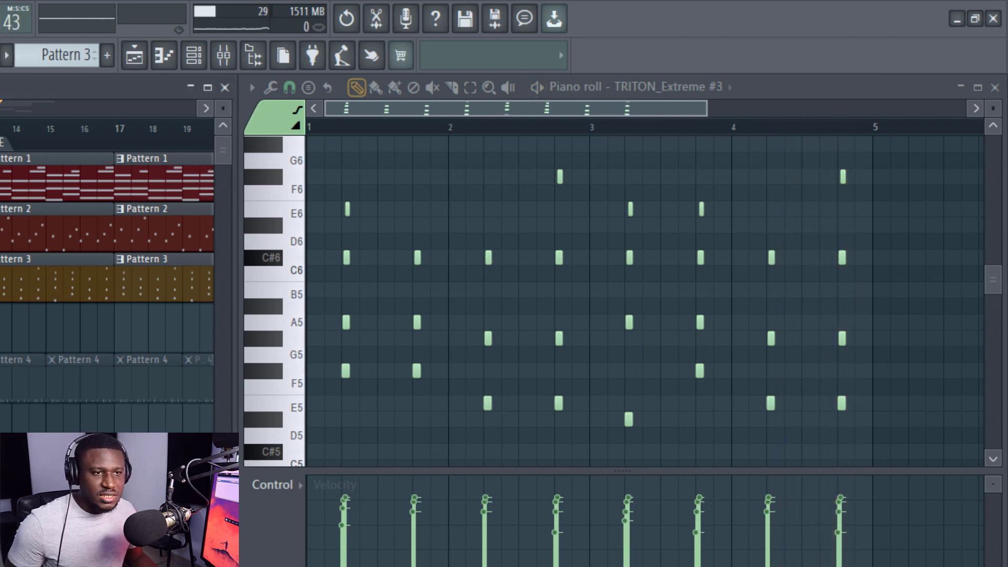
{"action": "key", "text": "space"}
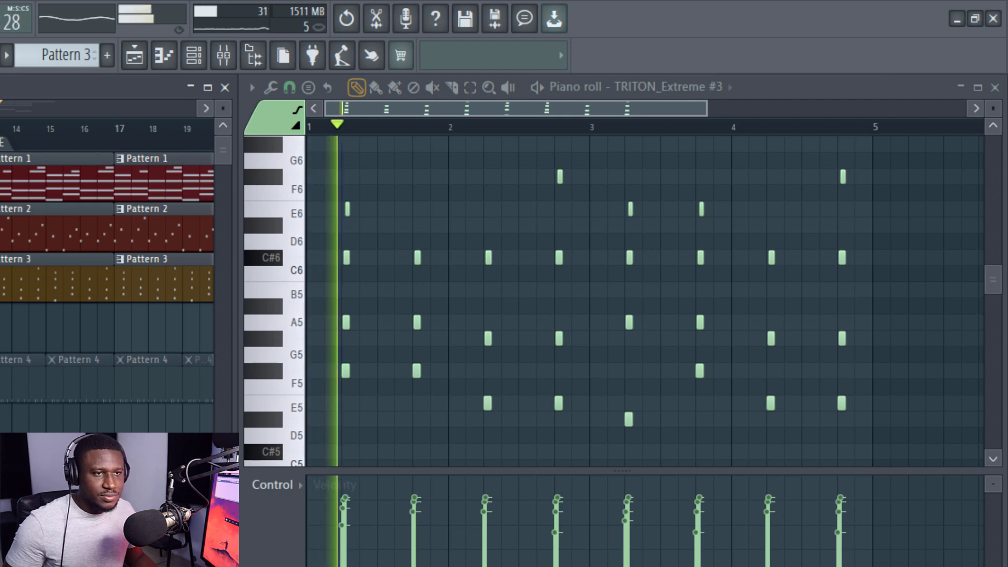
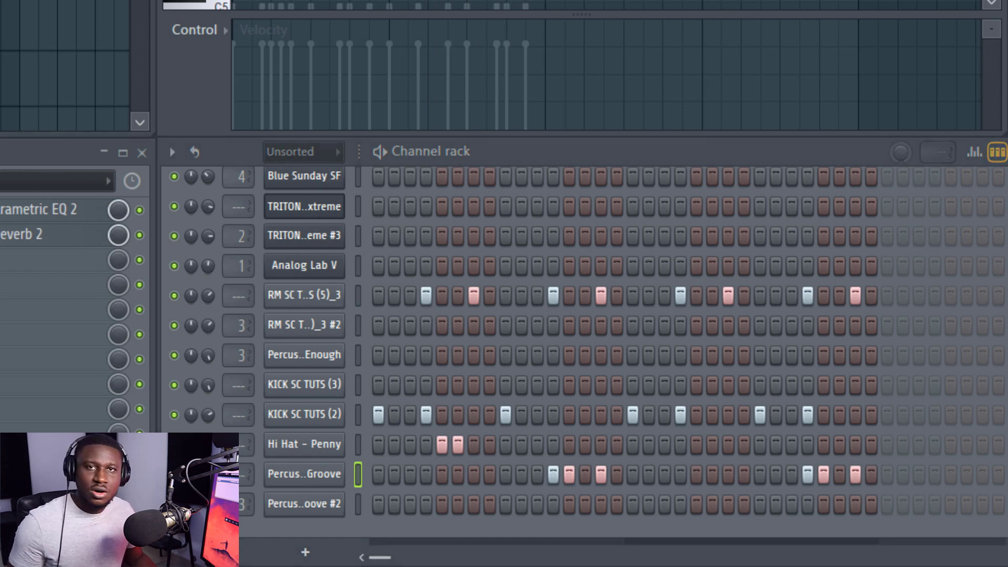
- Play the arrangement from bar 9 with the drums included, select the drums' Pattern 4, and stop playback
{"action": "key", "text": "space"}
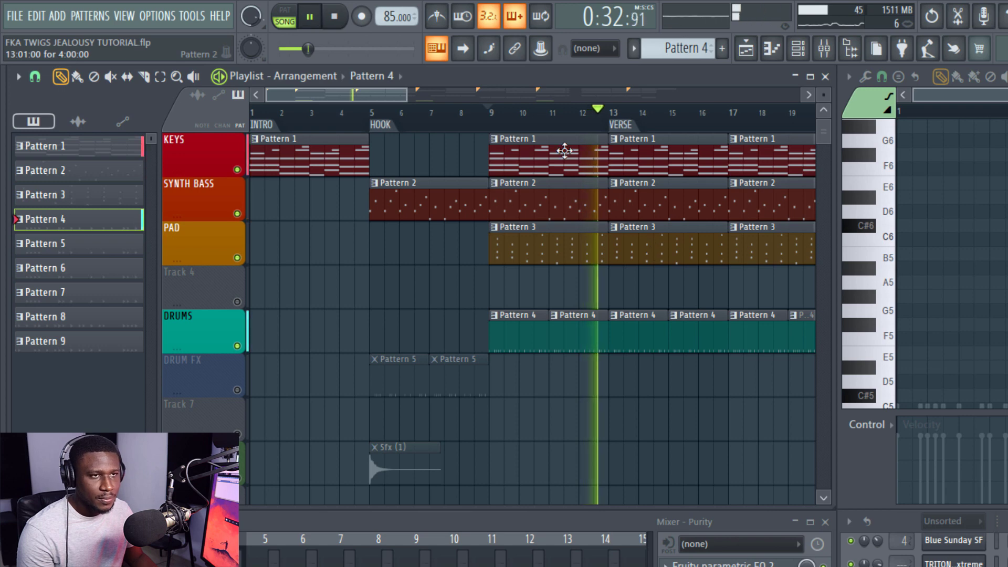
{"action": "left_click", "coordinate": [580, 174]}
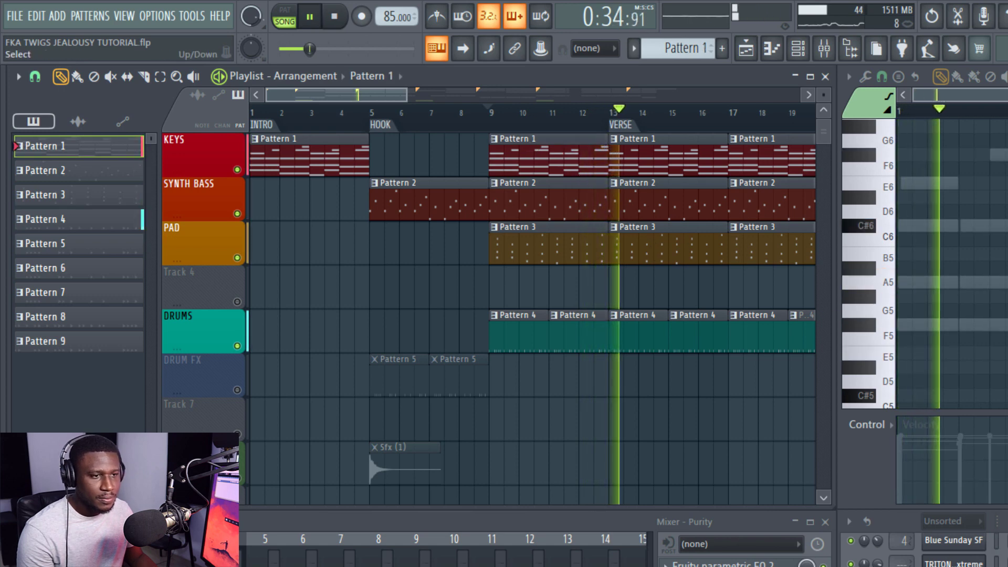
{"action": "left_click", "coordinate": [544, 312]}
{"action": "key", "text": "space"}
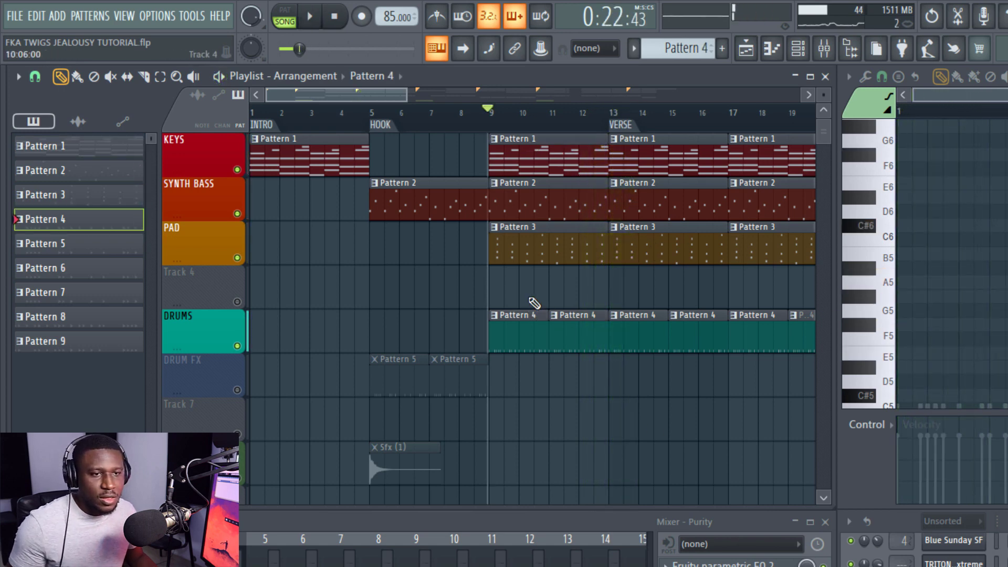
- Unmute the DRUM FX track in the playlist
{"action": "left_click", "coordinate": [237, 389]}
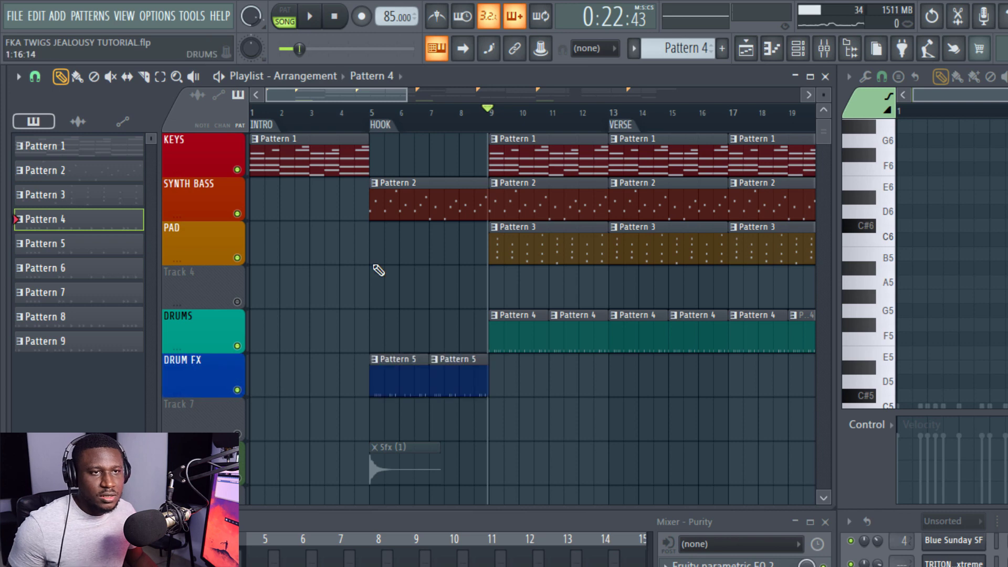
- Locate the DRUM FX sections in the arrangement, and play the bar 5 hook to hear them before stopping playback
{"action": "left_click", "coordinate": [383, 128]}
{"action": "scroll", "coordinate": [383, 128], "scroll_direction": "down", "scroll_amount": 5}
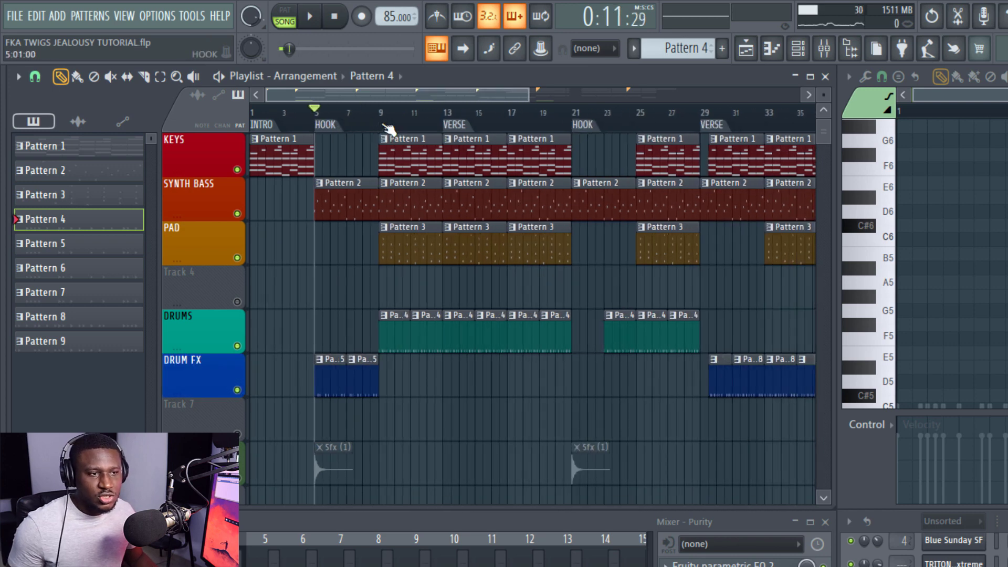
{"action": "left_click", "coordinate": [620, 123]}
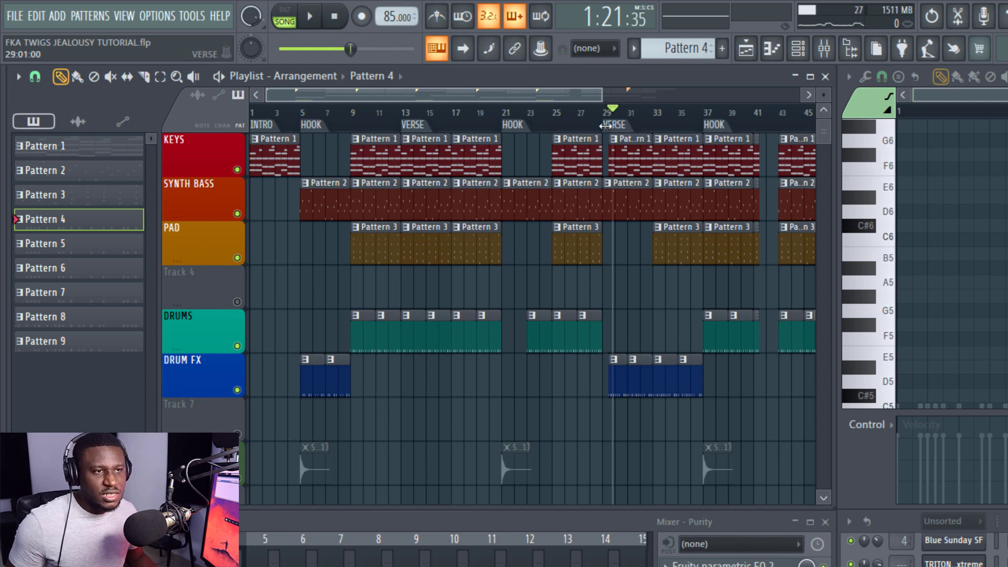
{"action": "left_click", "coordinate": [330, 133]}
{"action": "scroll", "coordinate": [323, 135], "scroll_direction": "up", "scroll_amount": 5}
{"action": "key", "text": "space"}
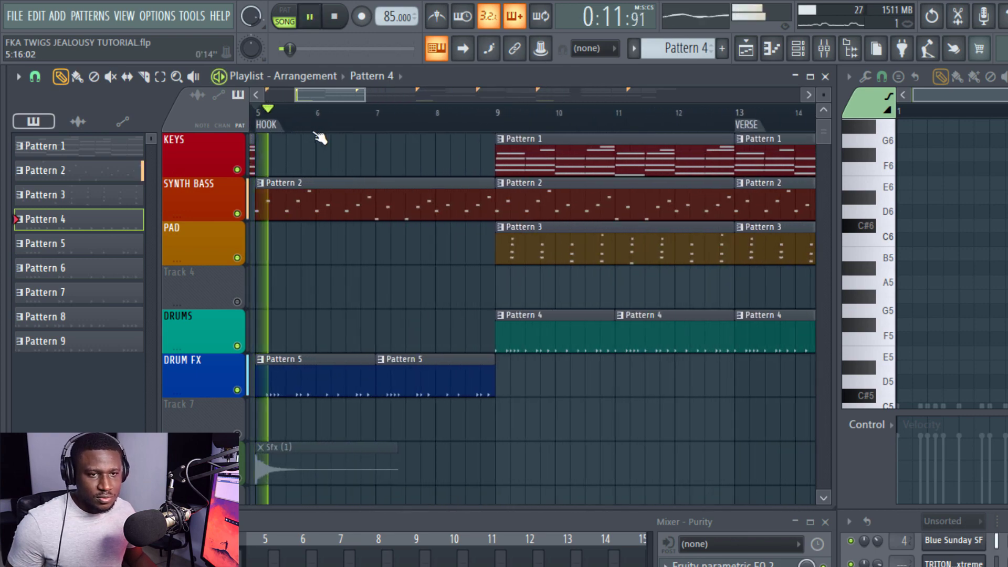
{"action": "scroll", "coordinate": [499, 125], "scroll_direction": "down", "scroll_amount": 4}
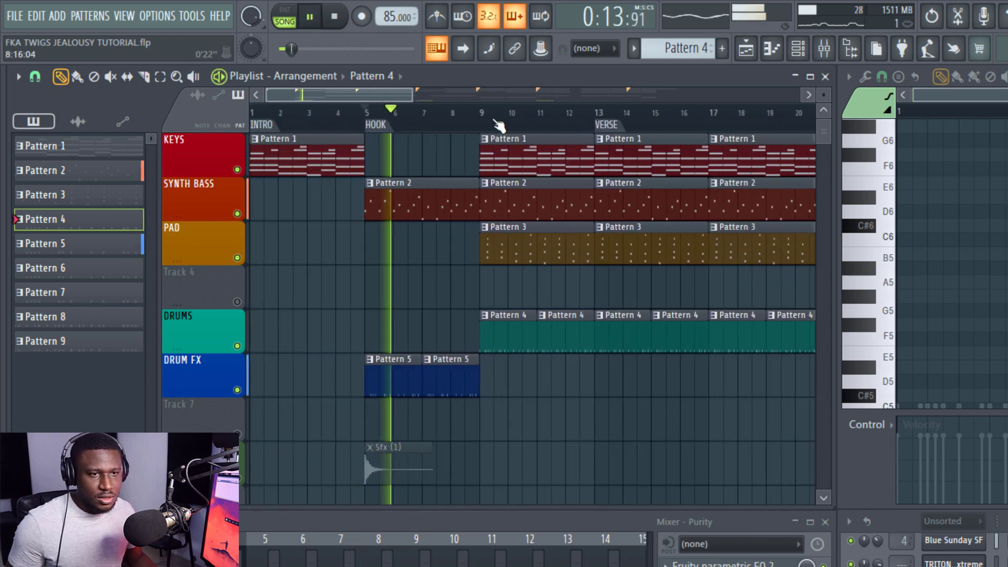
{"action": "scroll", "coordinate": [499, 125], "scroll_direction": "down", "scroll_amount": 4}
{"action": "key", "text": "space"}
- Solo the DRUM FX track and play it from the bar 29 verse
{"action": "left_click", "coordinate": [679, 128]}
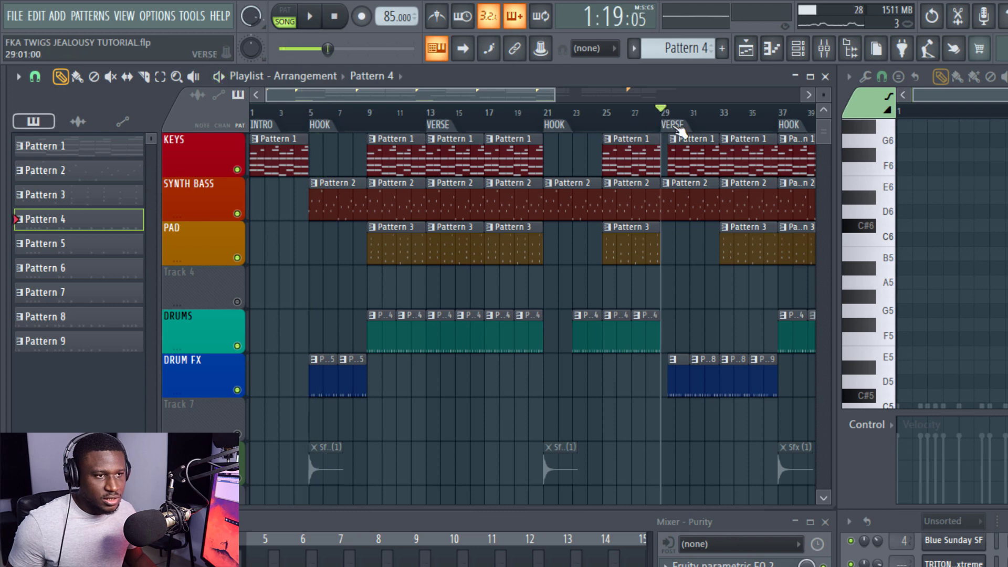
{"action": "right_click", "coordinate": [237, 389]}
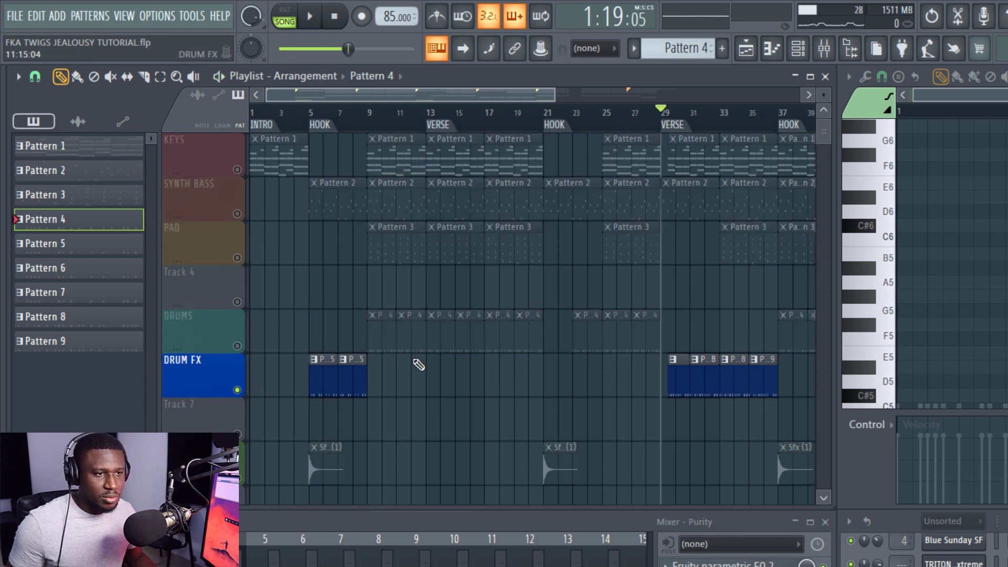
{"action": "key", "text": "space"}
{"action": "scroll", "coordinate": [704, 128], "scroll_direction": "up", "scroll_amount": 4}
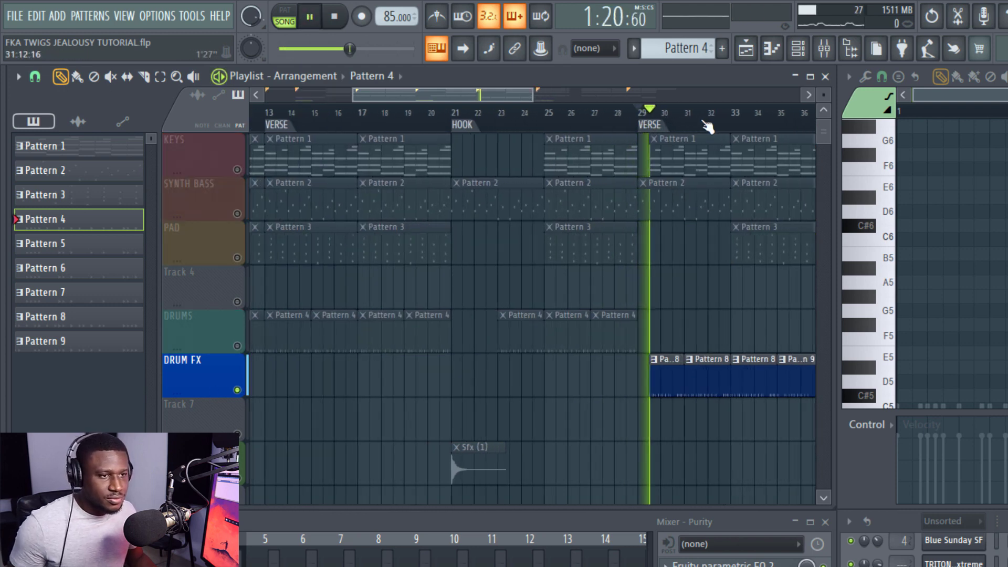
{"action": "scroll", "coordinate": [706, 126], "scroll_direction": "down", "scroll_amount": 2}
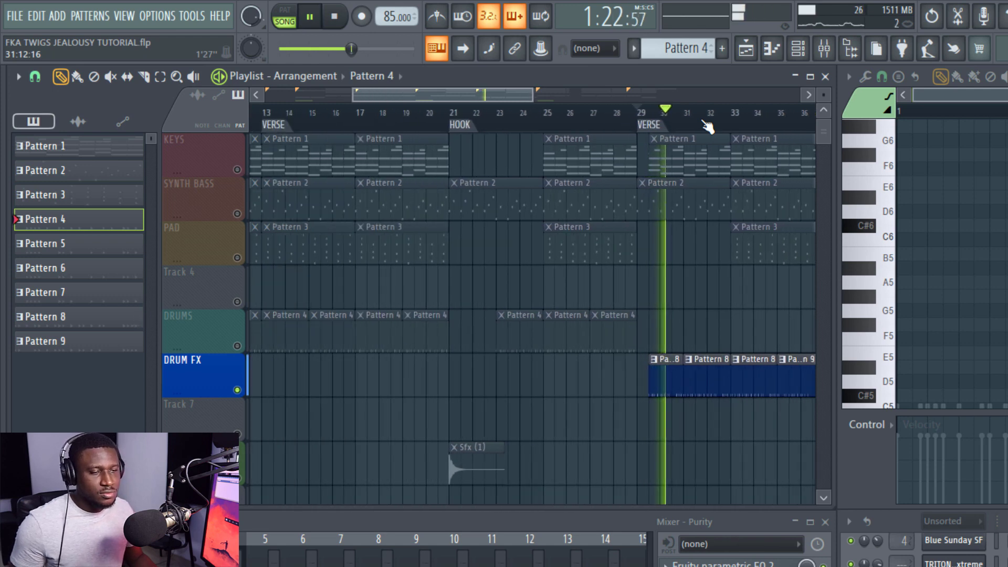
- Select the drum FX's Pattern 8 and examine its percussion channels and steps in the channel rack
{"action": "left_click", "coordinate": [671, 386]}
{"action": "key", "text": "space"}
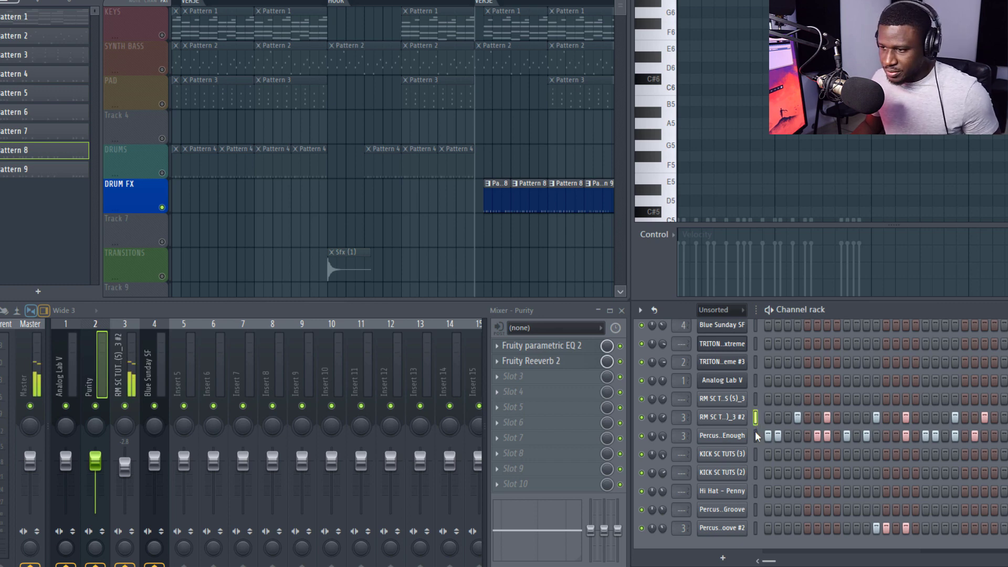
{"action": "left_click", "coordinate": [756, 436]}
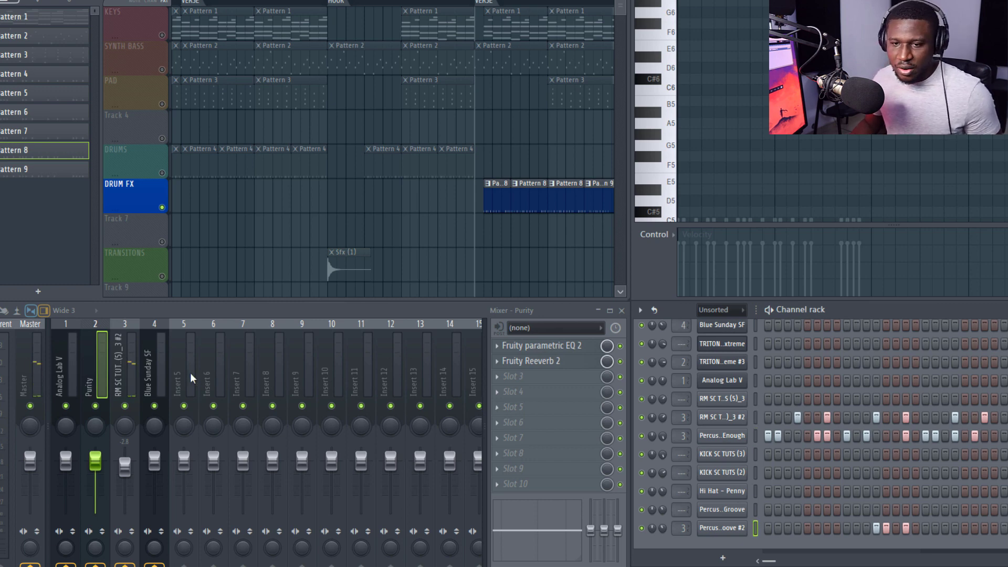
- Examine the Fruity parametric EQ 2 curve and its presets on the RM SC TUTS (S)_3 #2 mixer track, and close the effect
{"action": "left_click", "coordinate": [119, 379]}
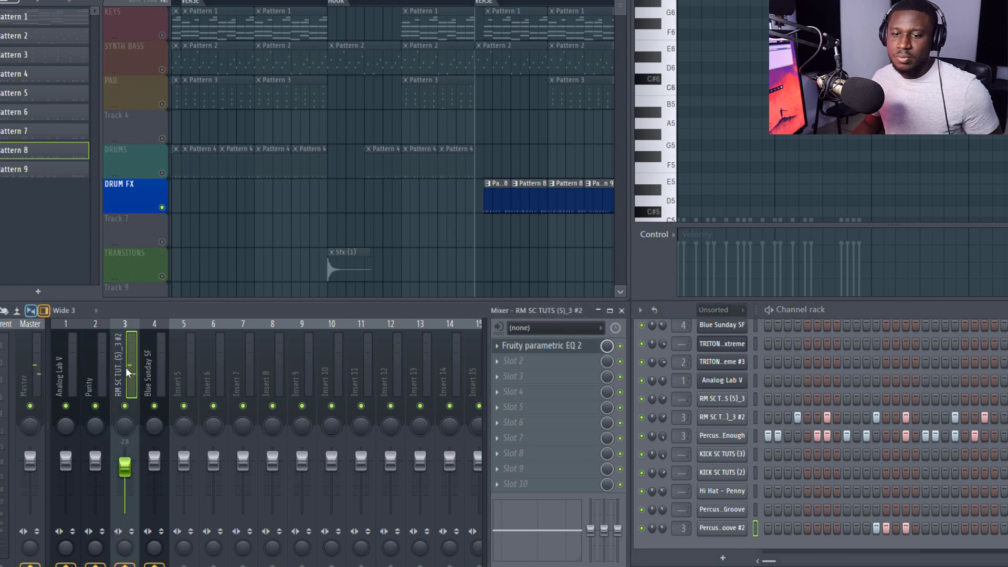
{"action": "left_click", "coordinate": [532, 349]}
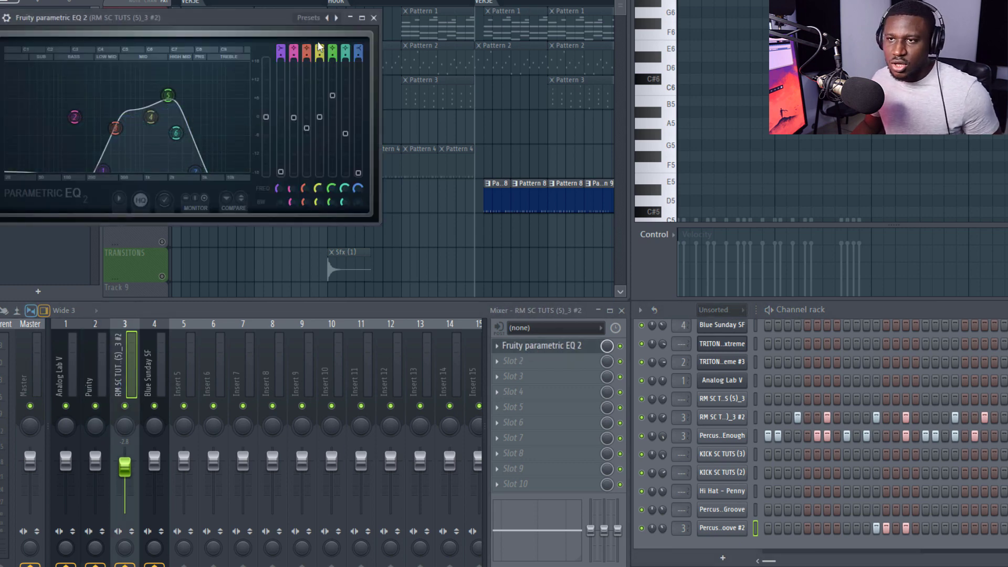
{"action": "right_click", "coordinate": [337, 20]}
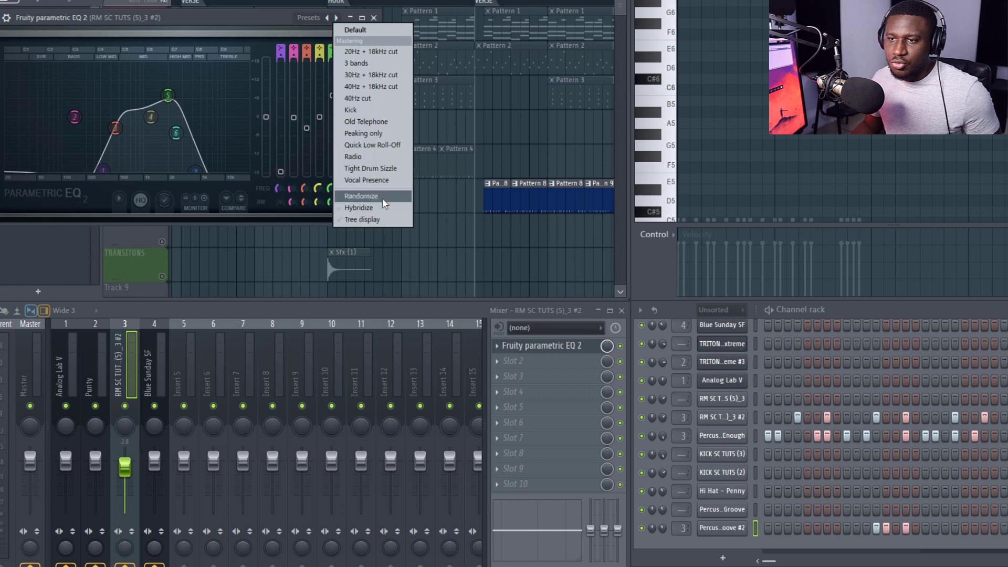
{"action": "left_click", "coordinate": [214, 22]}
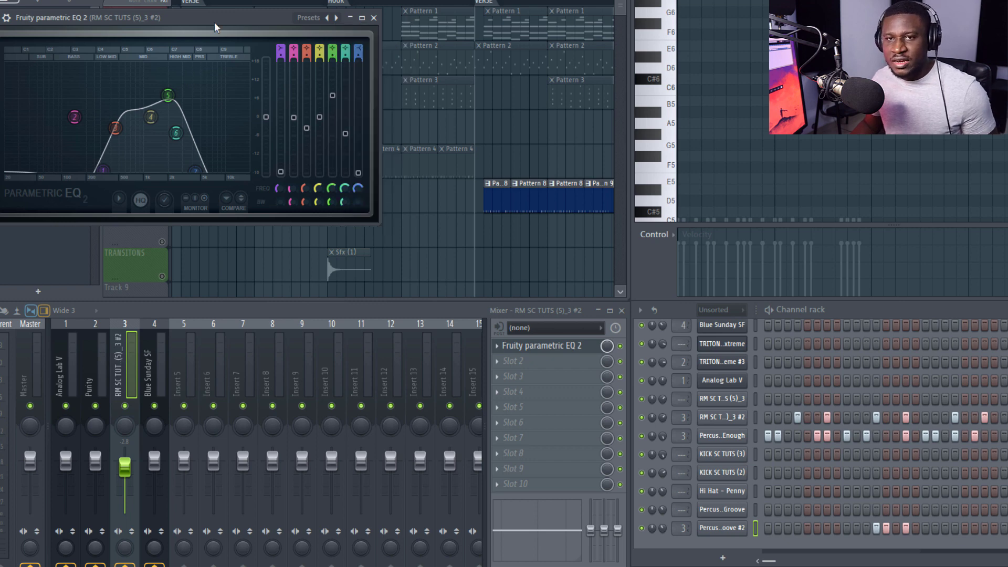
{"action": "left_click", "coordinate": [374, 19]}
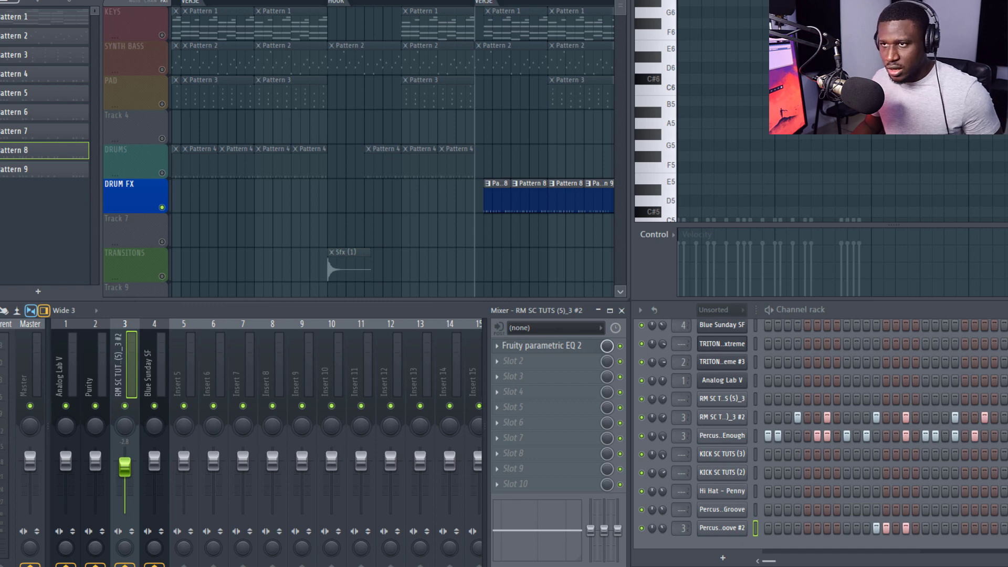
- Play the drum FX from the bar 29 verse and unmute the KEYS, PAD and SYNTH BASS tracks during playback
{"action": "key", "text": "space"}
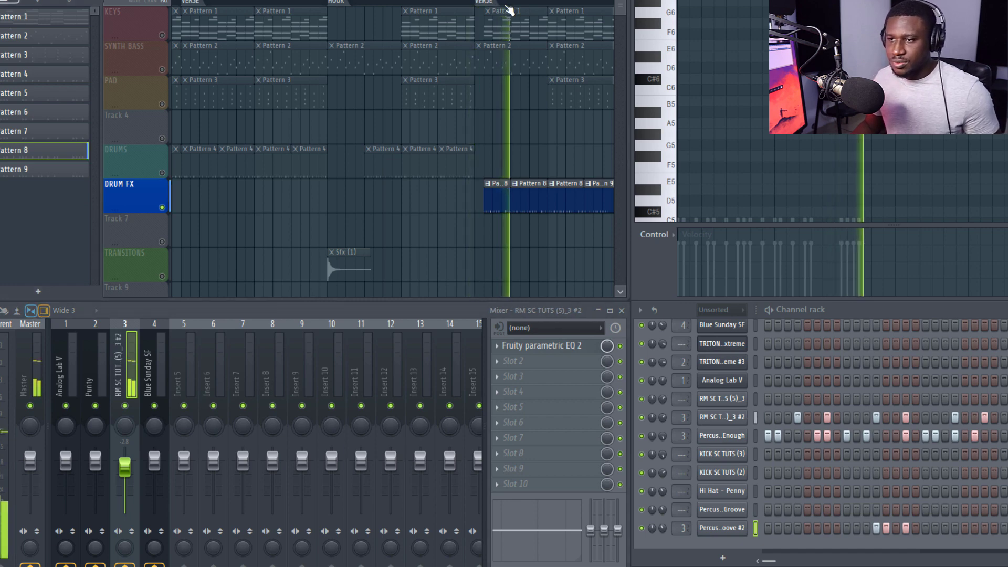
{"action": "scroll", "coordinate": [510, 9], "scroll_direction": "down", "scroll_amount": 2}
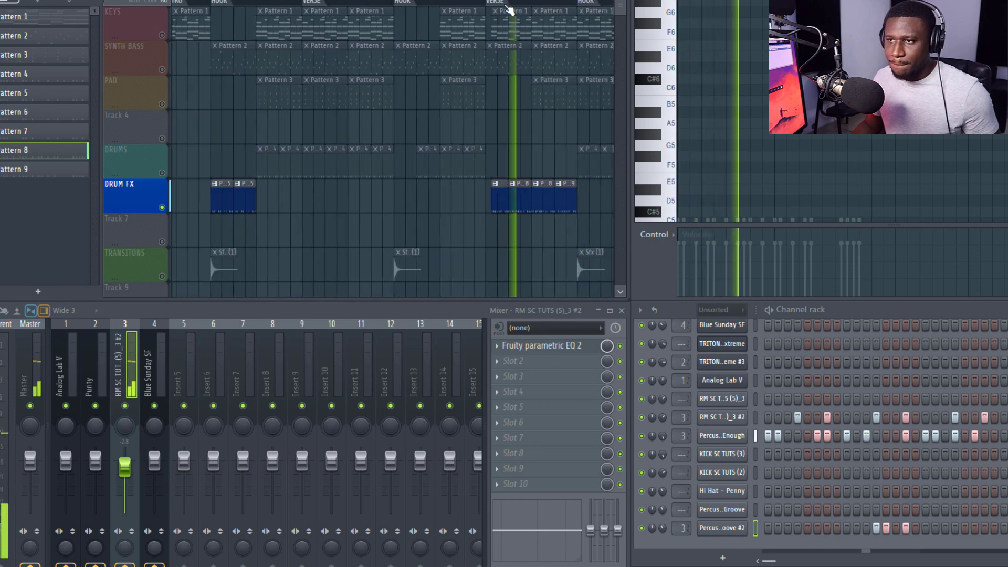
{"action": "left_click", "coordinate": [162, 35]}
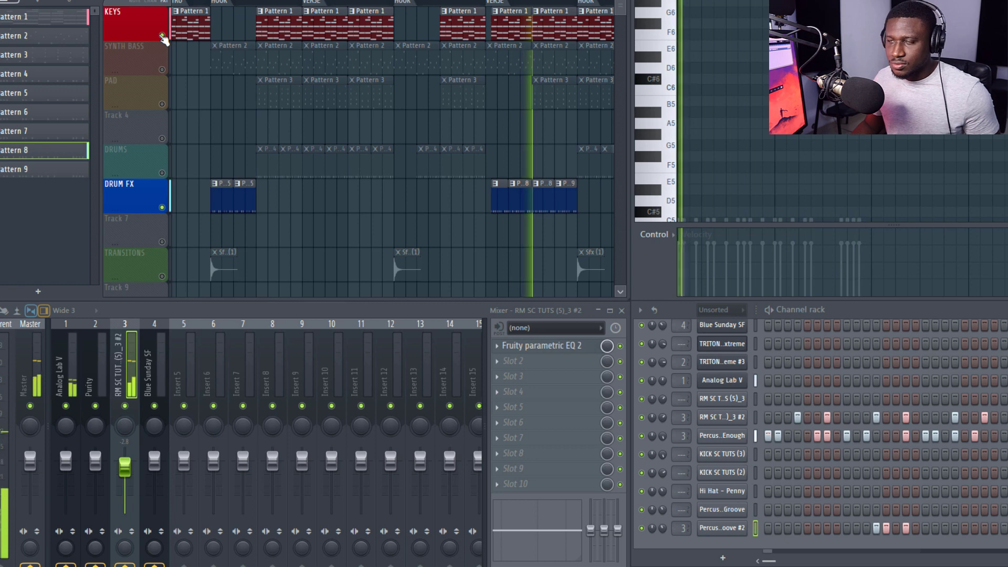
{"action": "left_click", "coordinate": [162, 103]}
{"action": "left_click", "coordinate": [161, 70]}
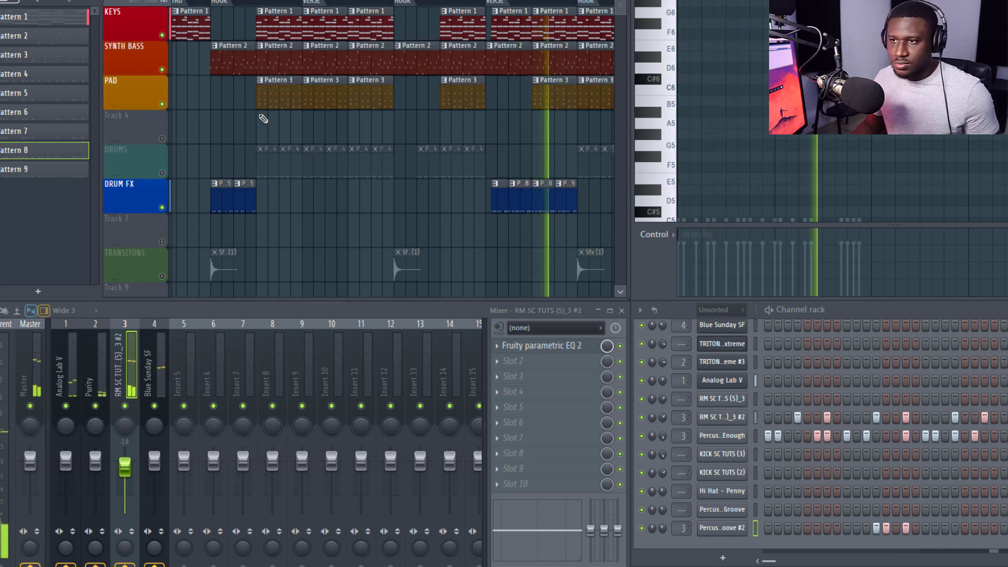
{"action": "scroll", "coordinate": [284, 5], "scroll_direction": "down", "scroll_amount": 3}
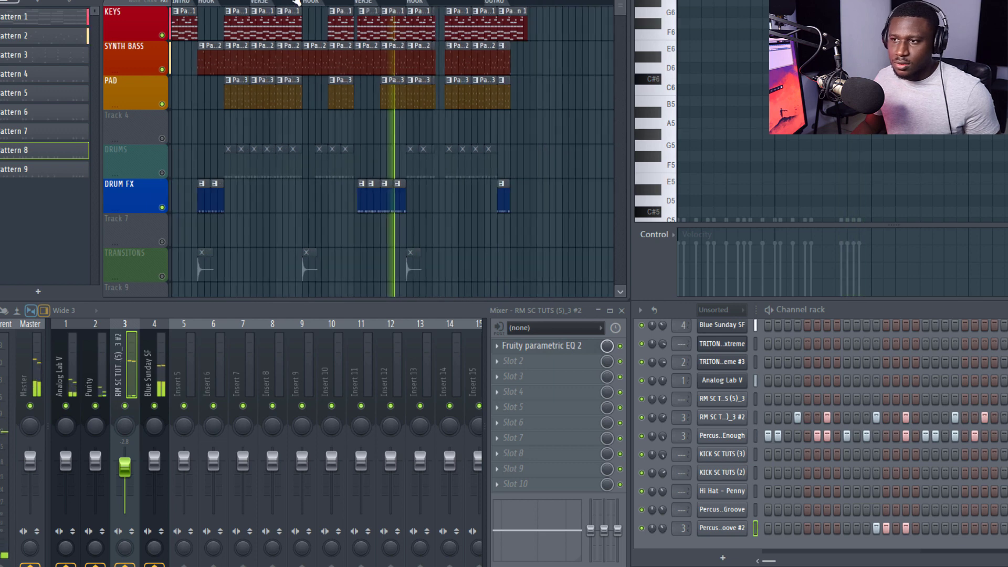
- Unmute all remaining playlist tracks, including DRUMS and TRANSITONS, and listen into the bar 37 hook before stopping playback
{"action": "right_click", "coordinate": [161, 138]}
{"action": "right_click", "coordinate": [162, 138]}
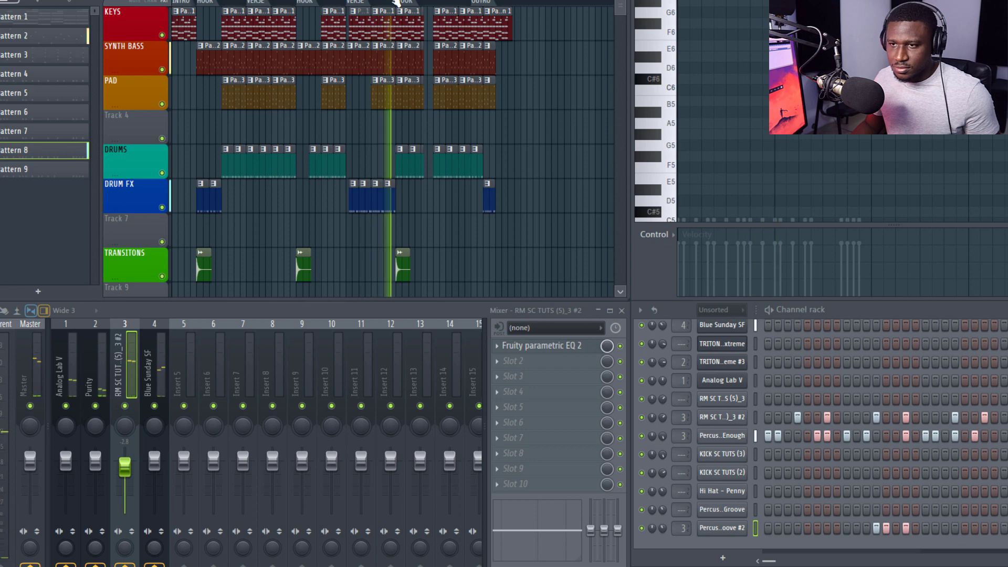
{"action": "scroll", "coordinate": [443, 141], "scroll_direction": "down", "scroll_amount": 2}
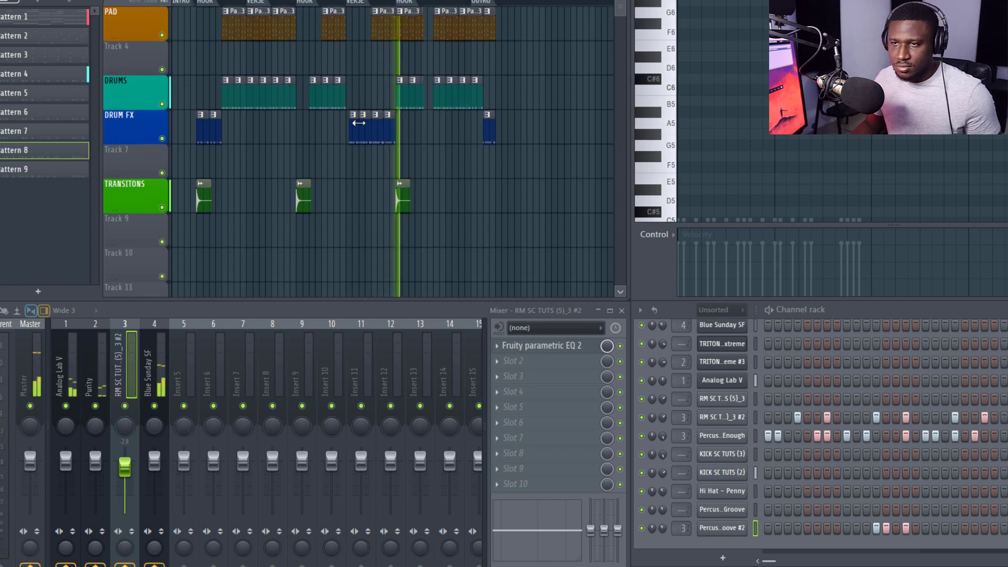
{"action": "scroll", "coordinate": [347, 137], "scroll_direction": "up", "scroll_amount": 1}
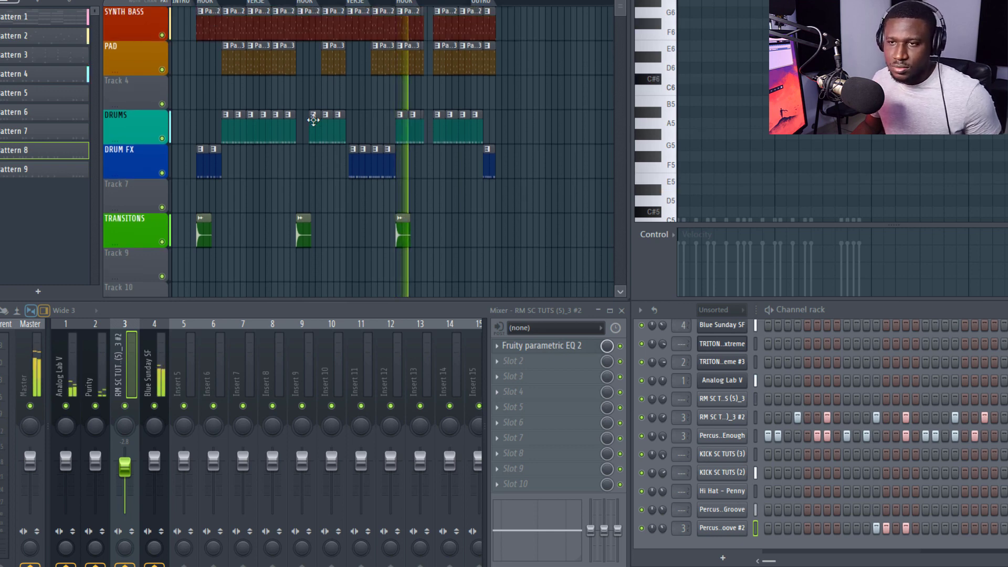
{"action": "key", "text": "space"}
- Audition the Sfx (1) transition sample in its channel settings, close them, and set the channel rack filter to All
{"action": "scroll", "coordinate": [196, 1], "scroll_direction": "up", "scroll_amount": 8}
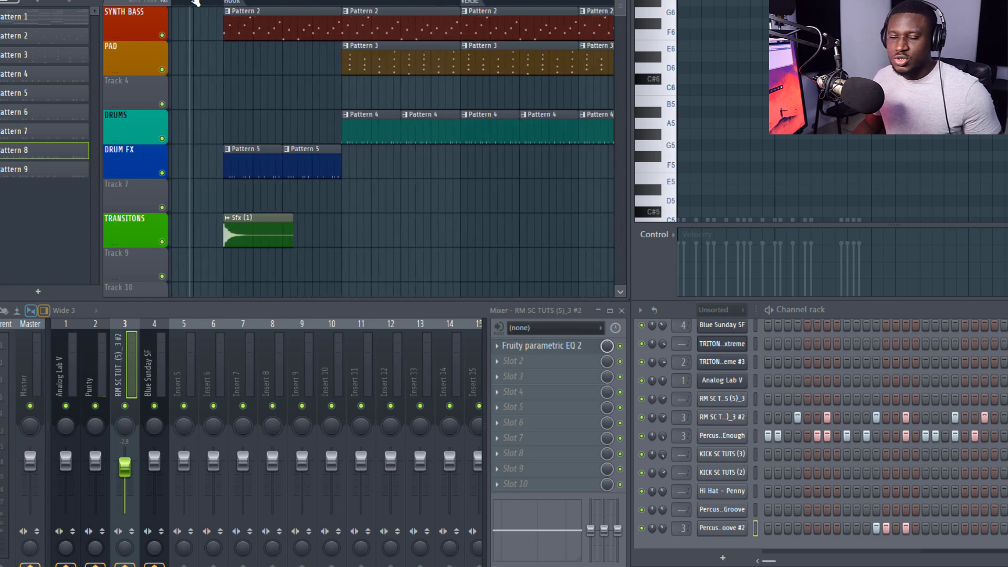
{"action": "double_click", "coordinate": [264, 236]}
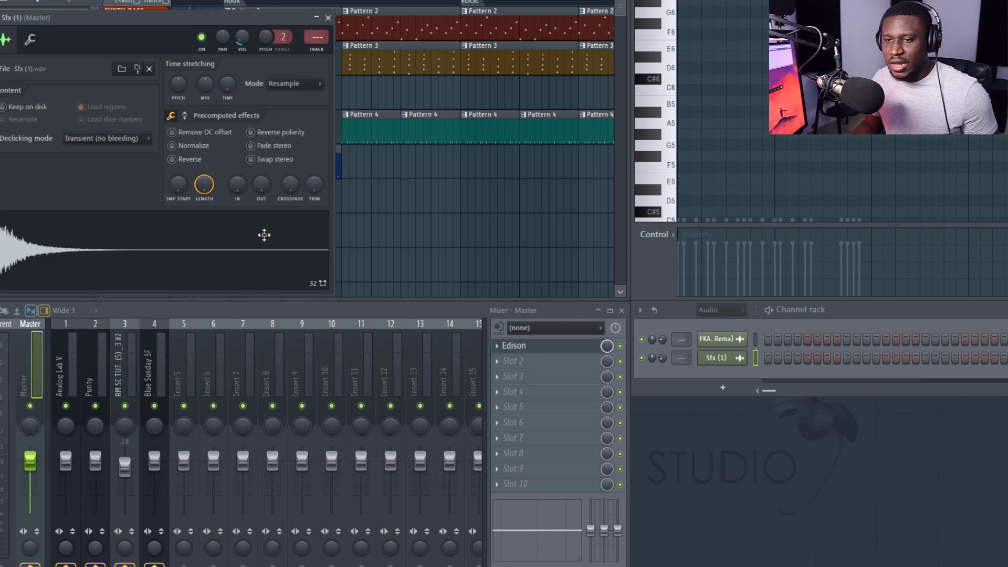
{"action": "left_click", "coordinate": [249, 241]}
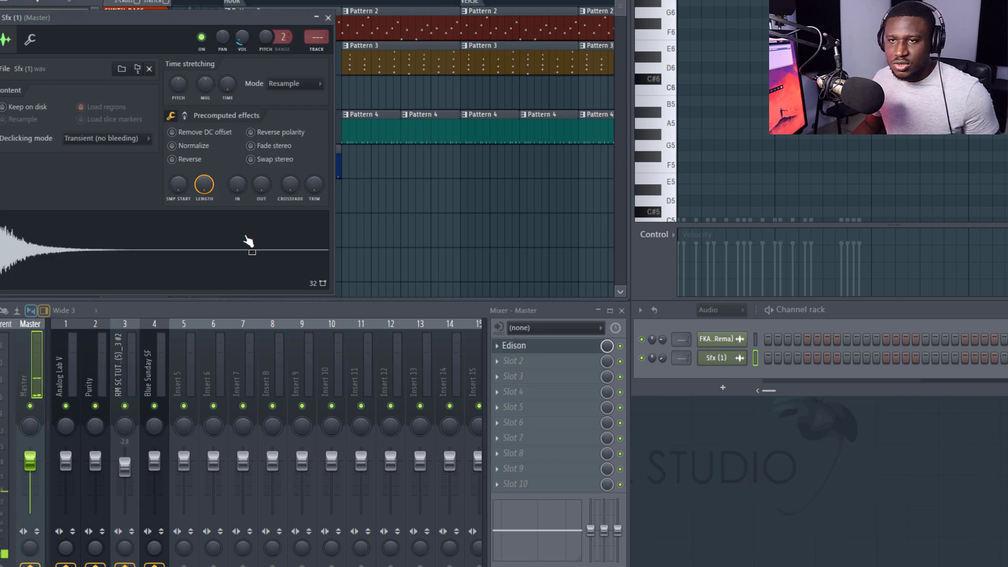
{"action": "left_click", "coordinate": [328, 18]}
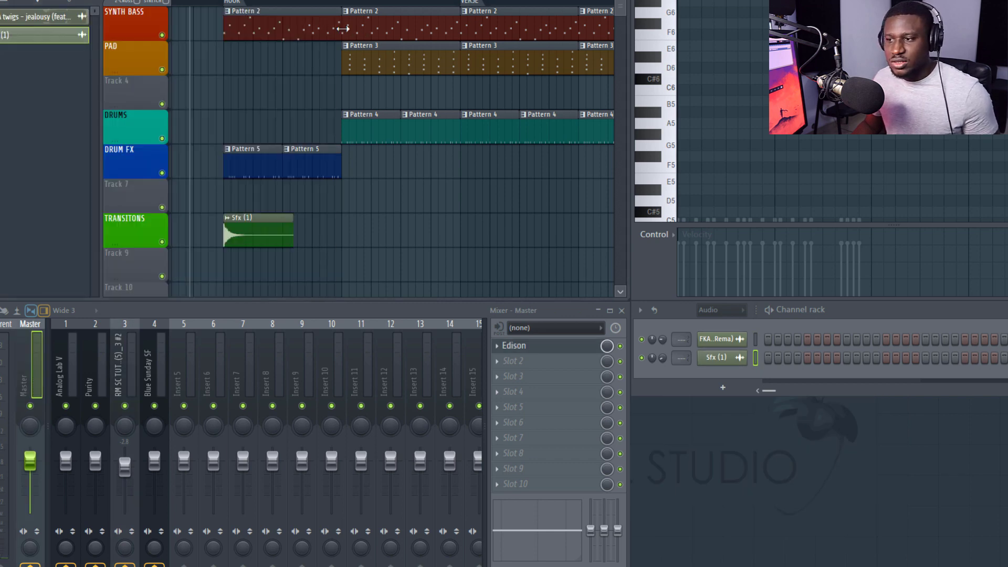
{"action": "left_click", "coordinate": [736, 313]}
{"action": "left_click", "coordinate": [721, 330]}
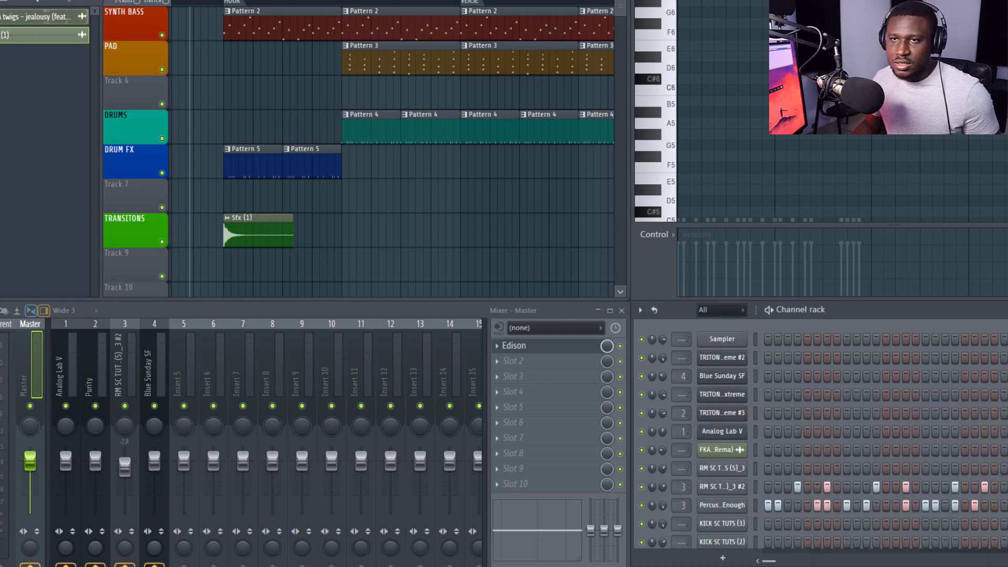
- Play the arrangement into the bar 5 hook to hear the first transition effect, and stop playback
{"action": "scroll", "coordinate": [227, 2], "scroll_direction": "down", "scroll_amount": 3}
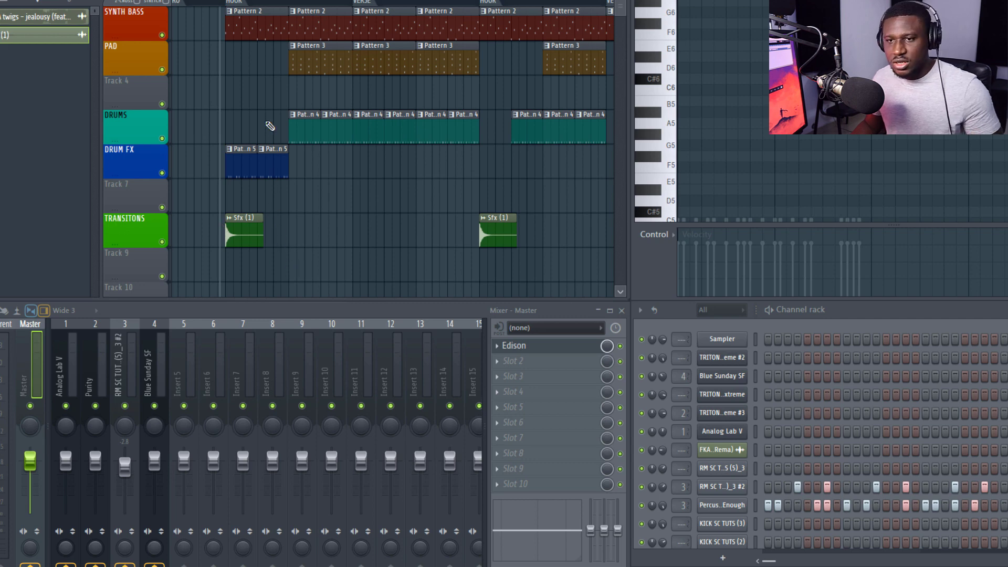
{"action": "key", "text": "space"}
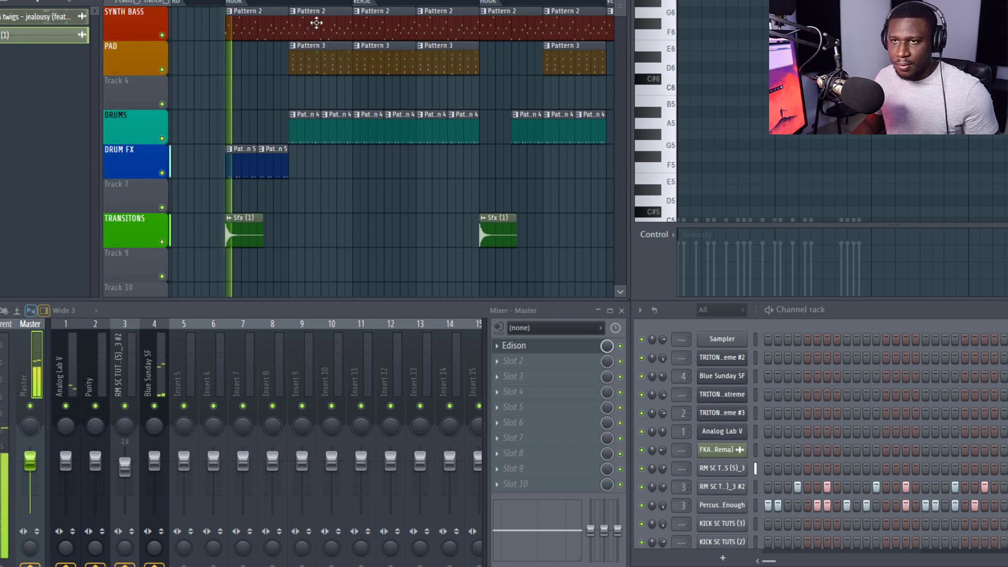
{"action": "scroll", "coordinate": [320, 4], "scroll_direction": "down", "scroll_amount": 3}
{"action": "scroll", "coordinate": [327, 5], "scroll_direction": "down", "scroll_amount": 2}
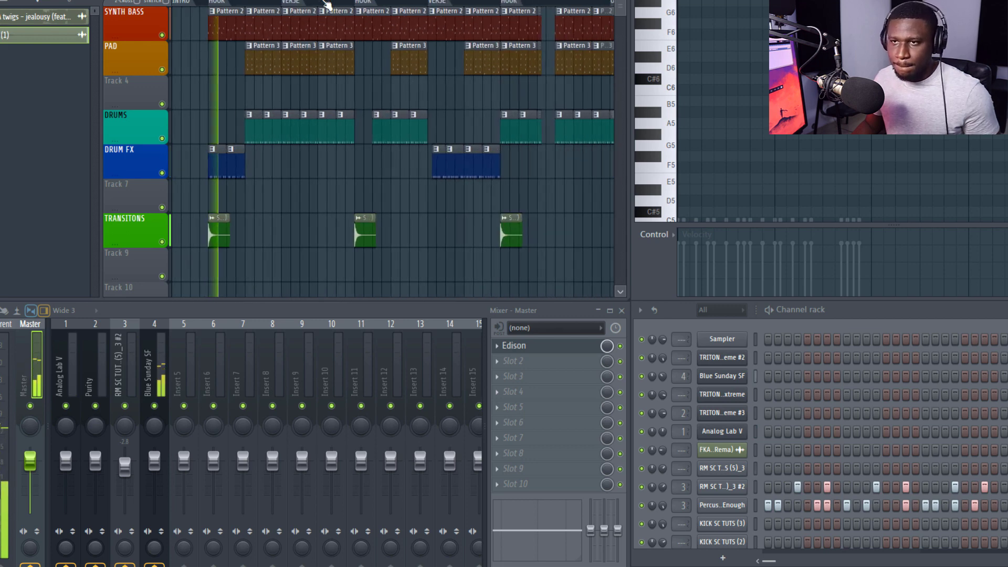
{"action": "key", "text": "space"}
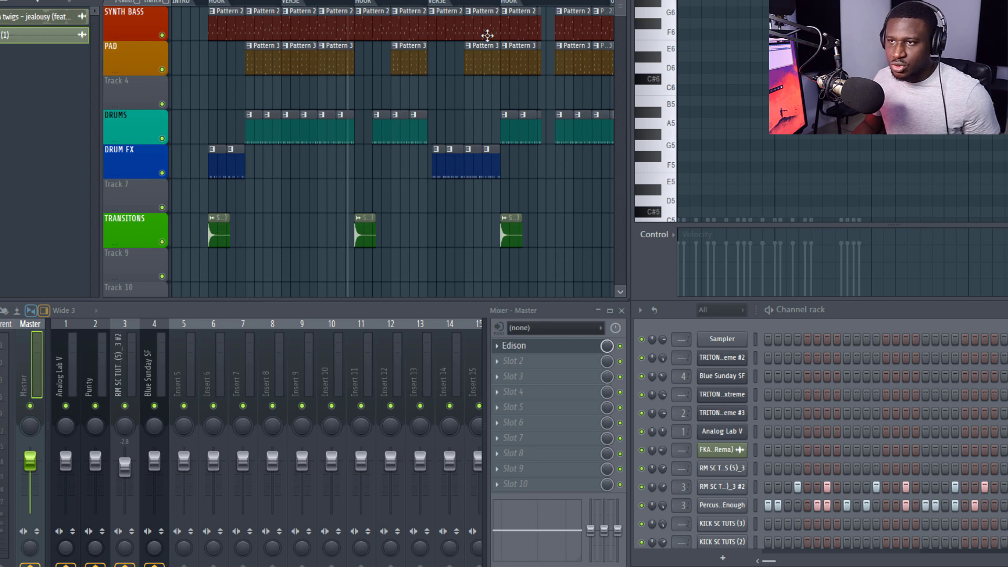
- Play the arrangement into the bar 21 hook to hear the second transition effect, and stop playback
{"action": "scroll", "coordinate": [488, 35], "scroll_direction": "down", "scroll_amount": 2}
{"action": "key", "text": "space"}
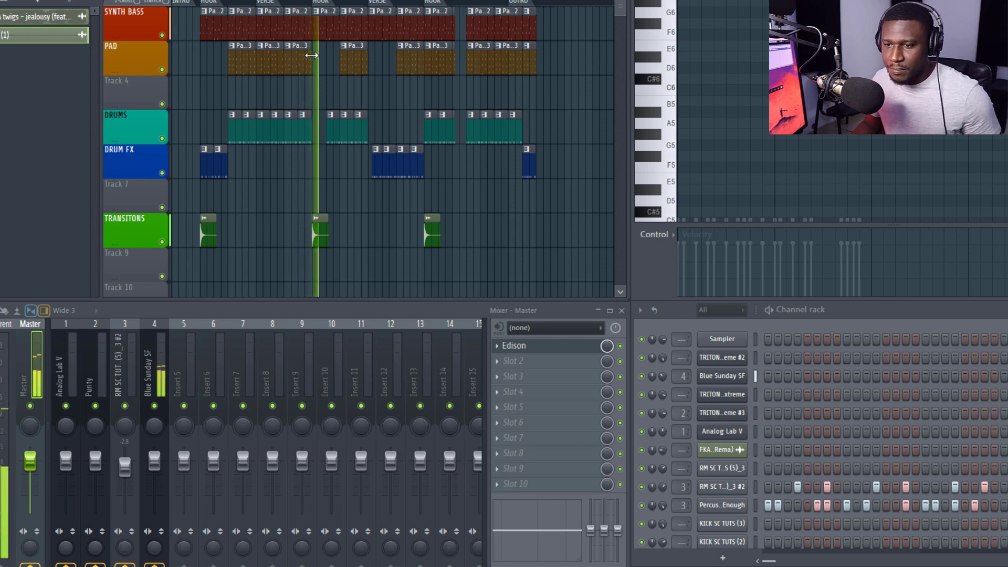
{"action": "key", "text": "space"}
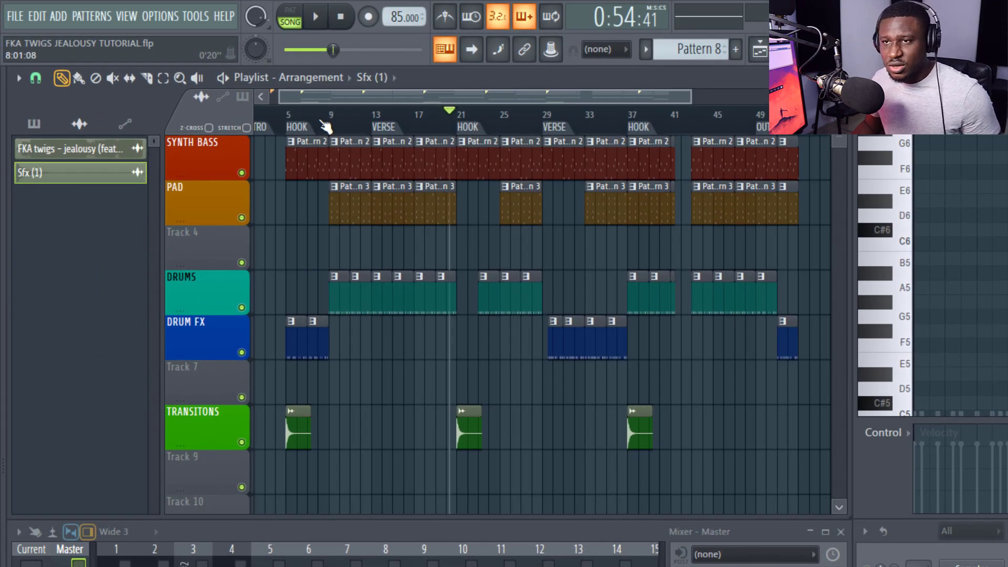
- Move the playhead to the end of the outro to check the arrangement's full length
{"action": "scroll", "coordinate": [326, 126], "scroll_direction": "down", "scroll_amount": 2}
{"action": "left_click", "coordinate": [681, 125]}
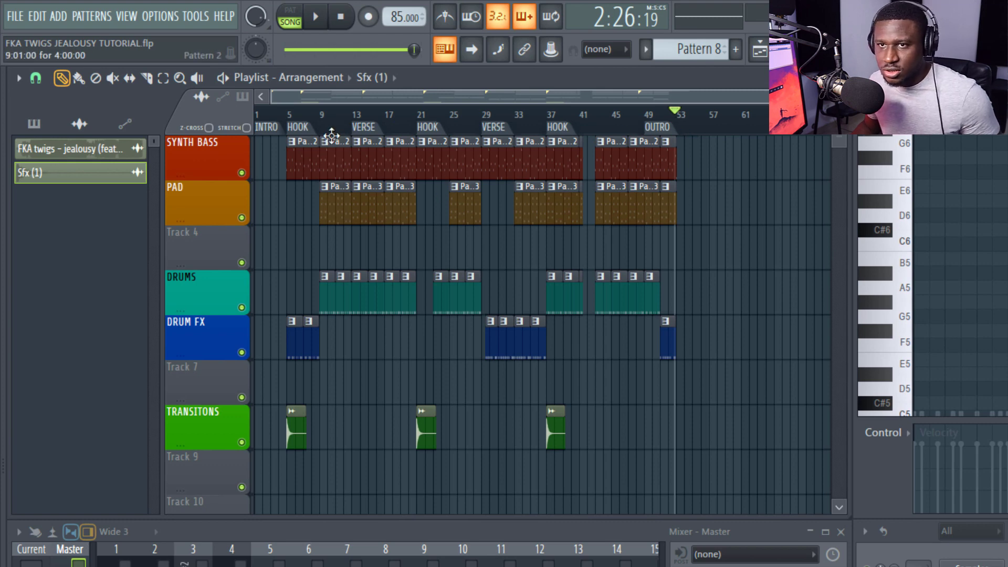
- Return the playhead to the start of the arrangement, and select the bar 5 hook followed by the bar 13 verse
{"action": "left_click_drag", "start_coordinate": [278, 124], "coordinate": [244, 124]}
{"action": "scroll", "coordinate": [283, 113], "scroll_direction": "up", "scroll_amount": 4}
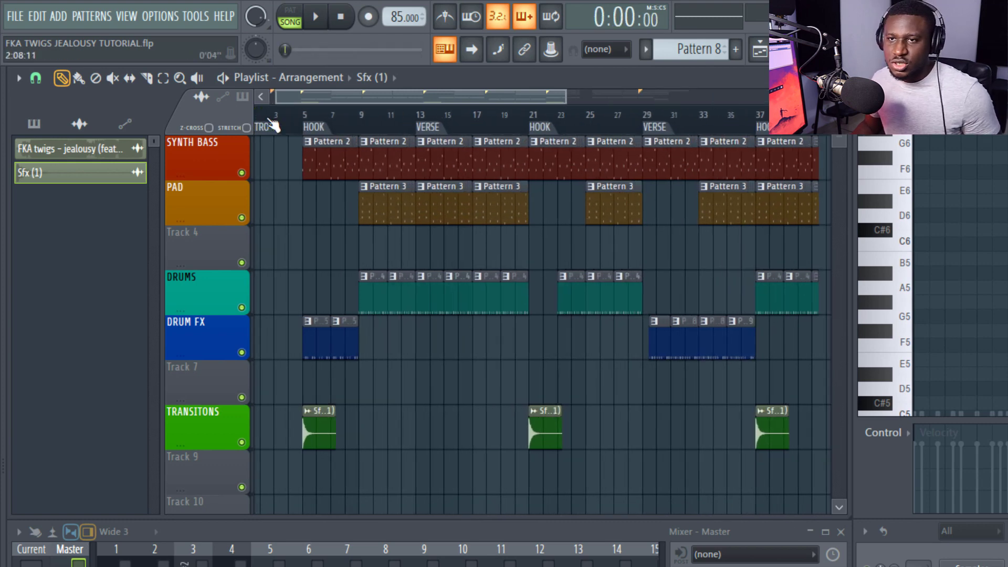
{"action": "left_click", "coordinate": [331, 120]}
{"action": "left_click", "coordinate": [335, 128]}
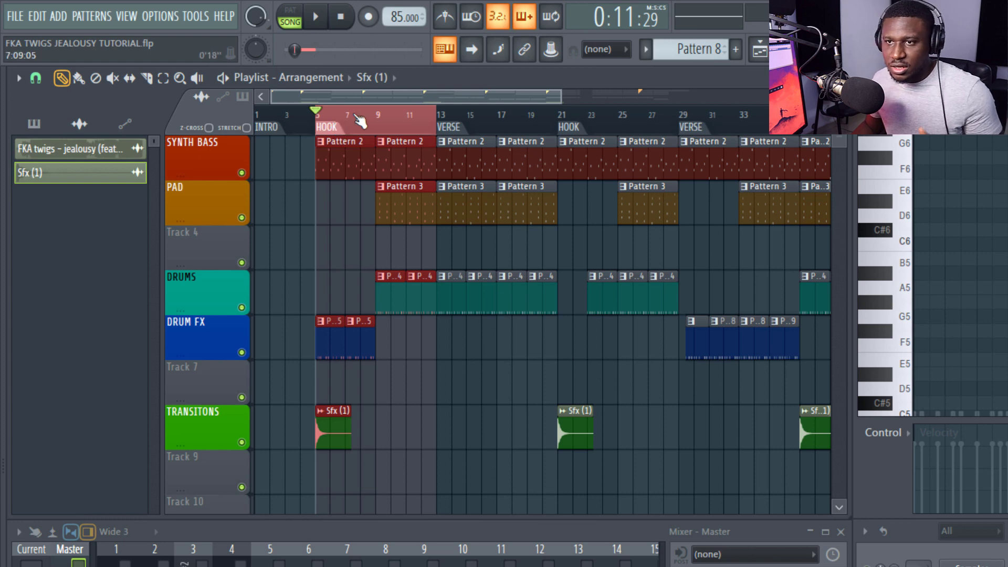
{"action": "left_click", "coordinate": [456, 127]}
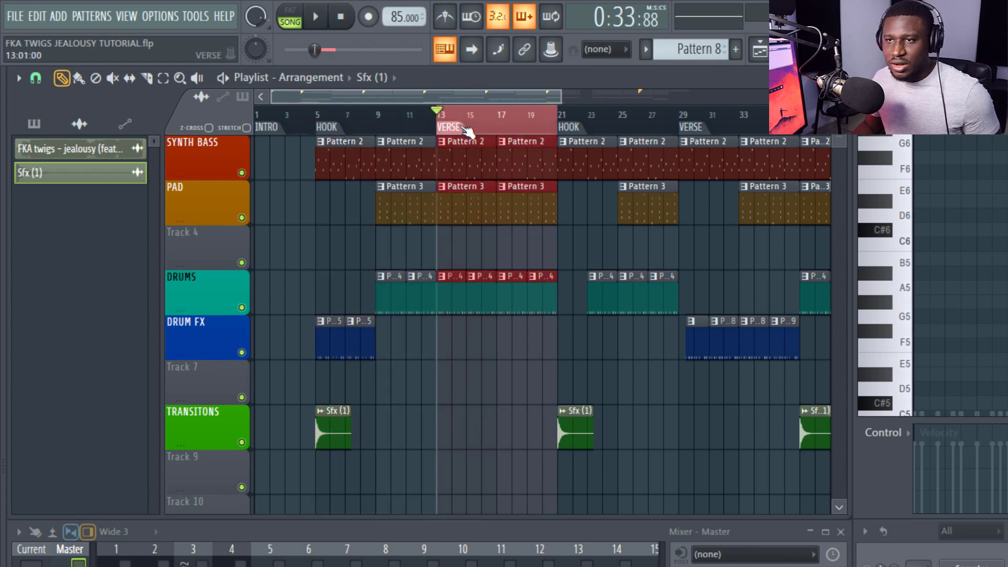
- Select the bar 21 hook section and then the bar 29 verse section to show the second half's structure
{"action": "scroll", "coordinate": [480, 124], "scroll_direction": "down", "scroll_amount": 3}
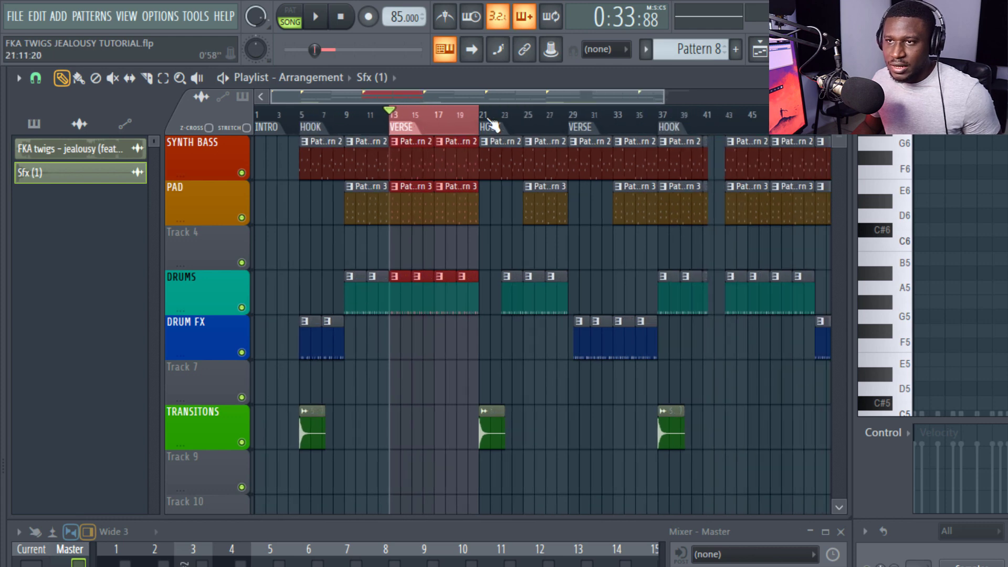
{"action": "left_click", "coordinate": [486, 119]}
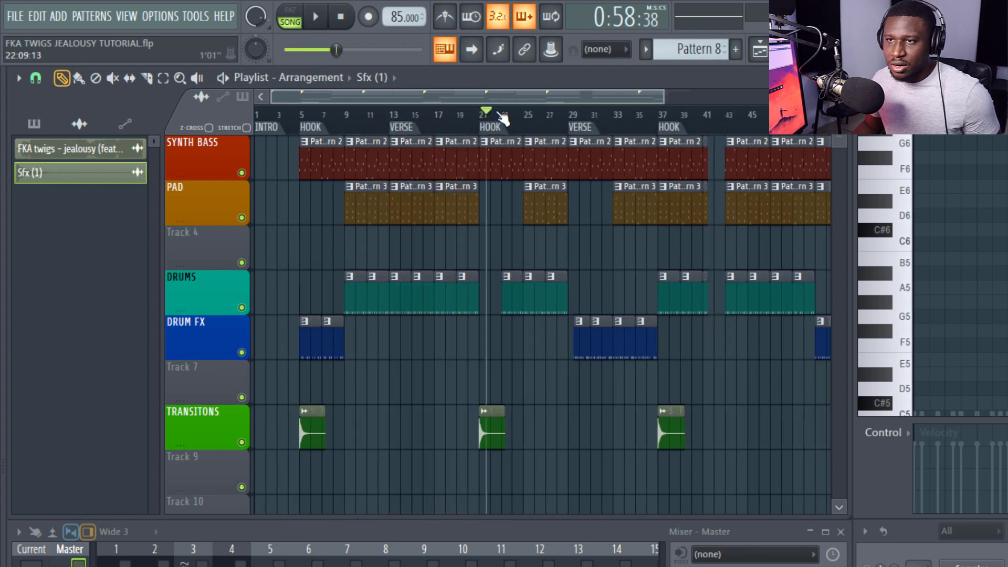
{"action": "left_click", "coordinate": [491, 127]}
{"action": "left_click", "coordinate": [490, 130]}
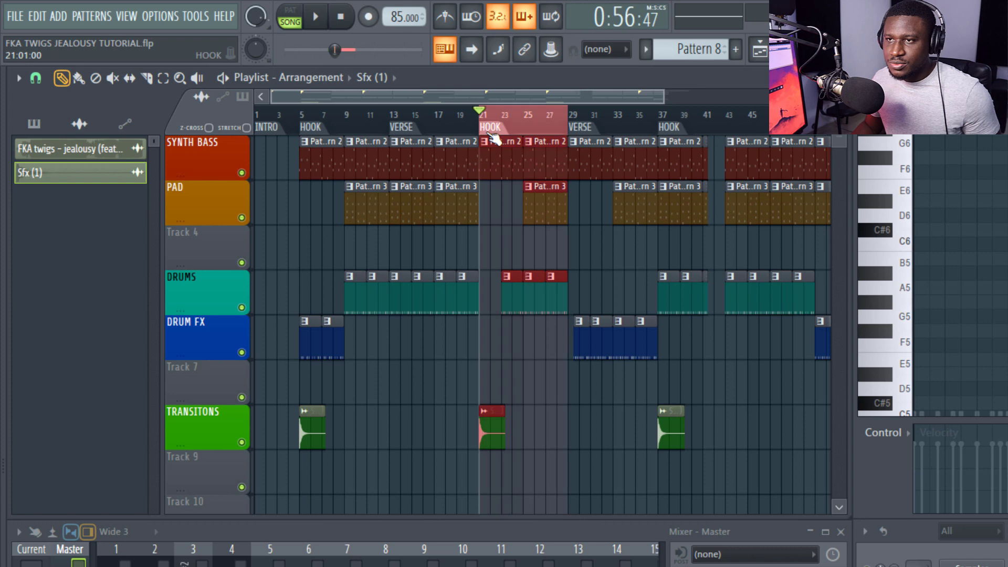
{"action": "left_click", "coordinate": [592, 129]}
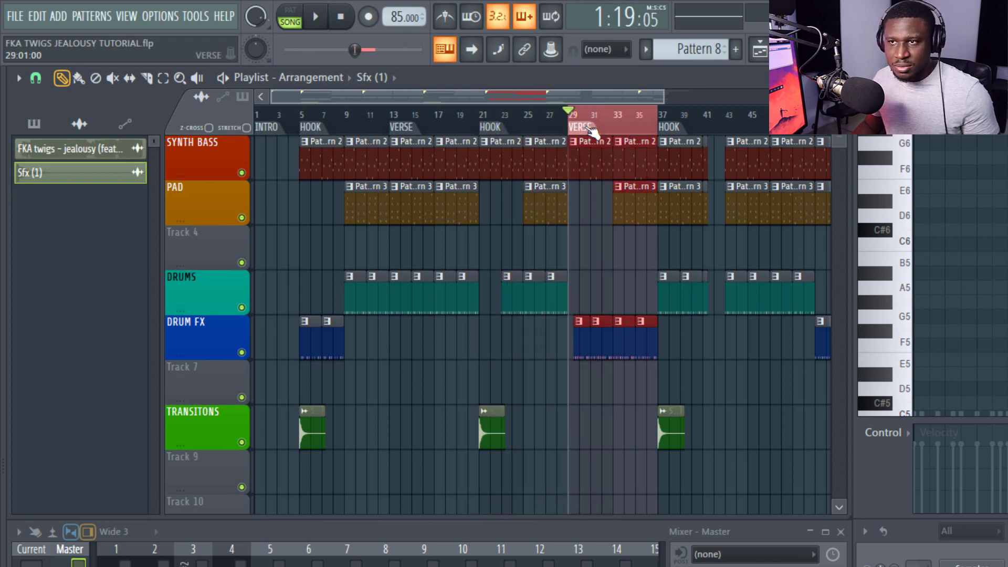
- Select the final hook section at bar 37, and return to the first hook section at bar 5
{"action": "scroll", "coordinate": [591, 131], "scroll_direction": "down", "scroll_amount": 2}
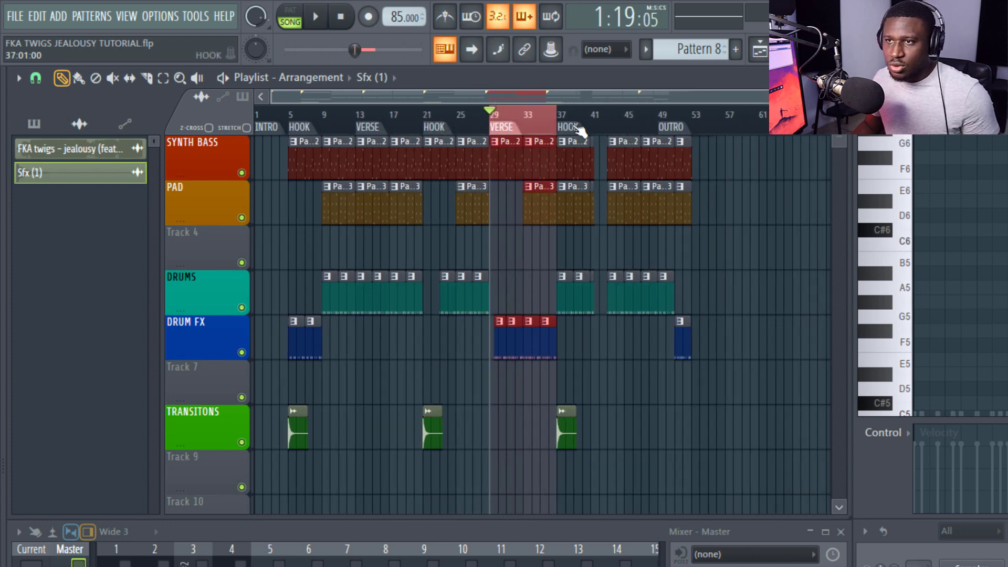
{"action": "left_click", "coordinate": [580, 128]}
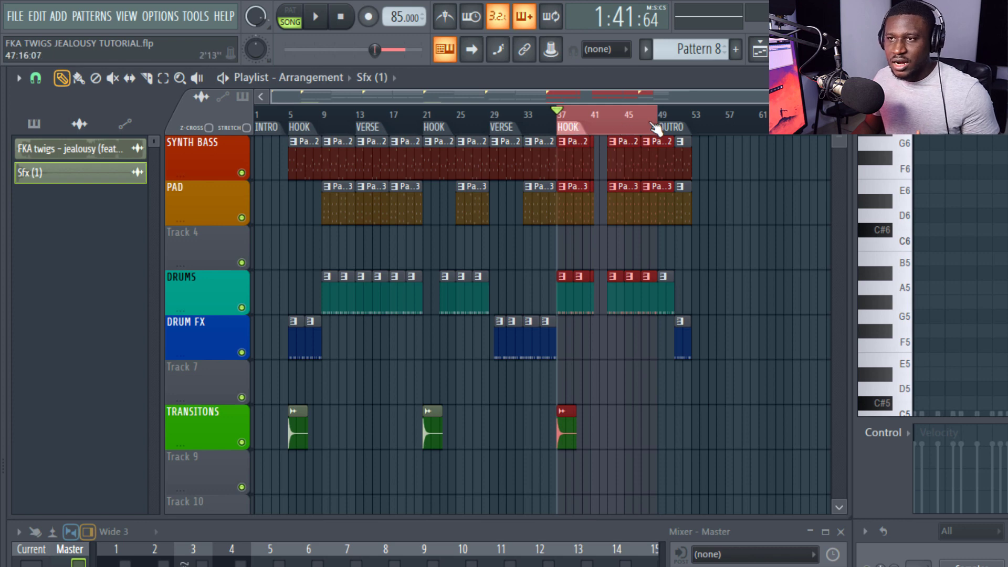
{"action": "left_click", "coordinate": [315, 128]}
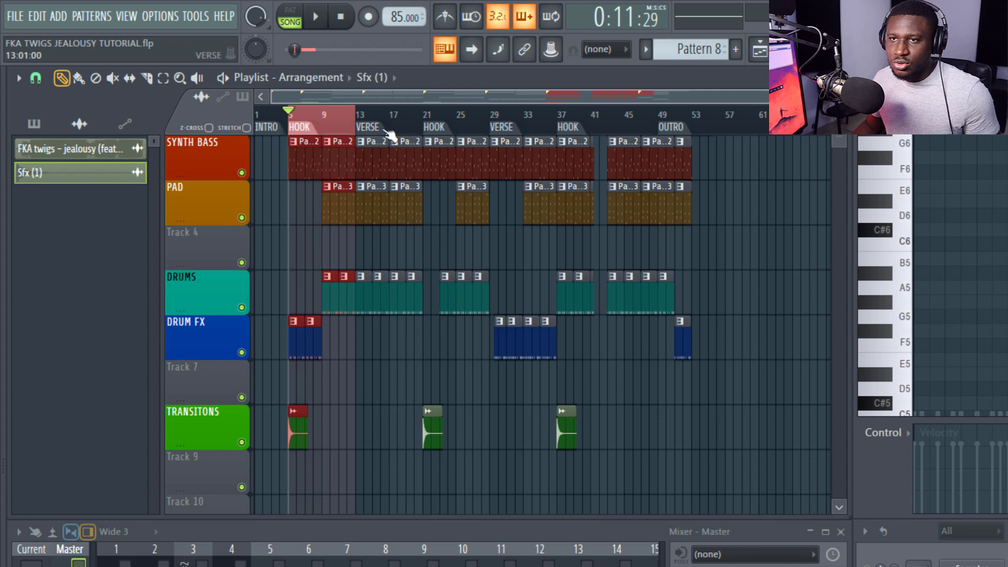